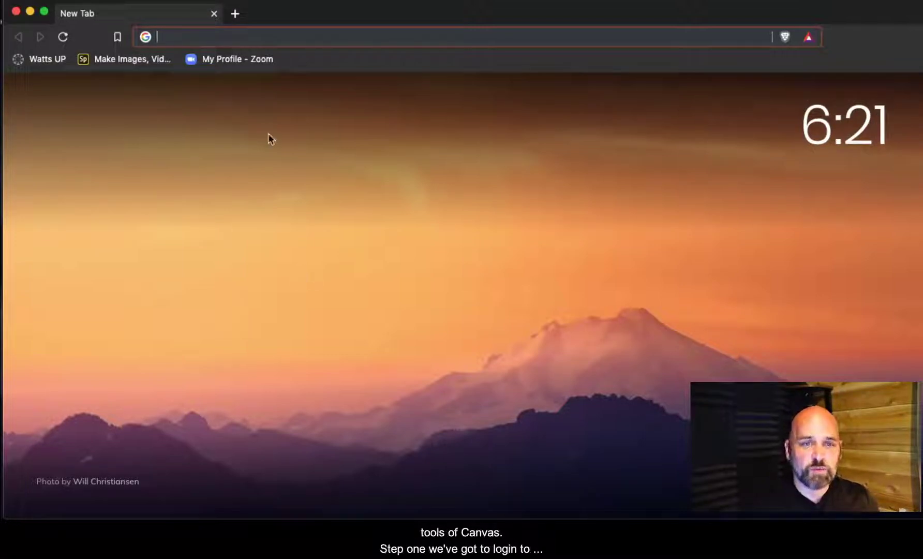
# - Go to canvas.pwcs.edu and sign in with the school account and its password
pyautogui.write('c')
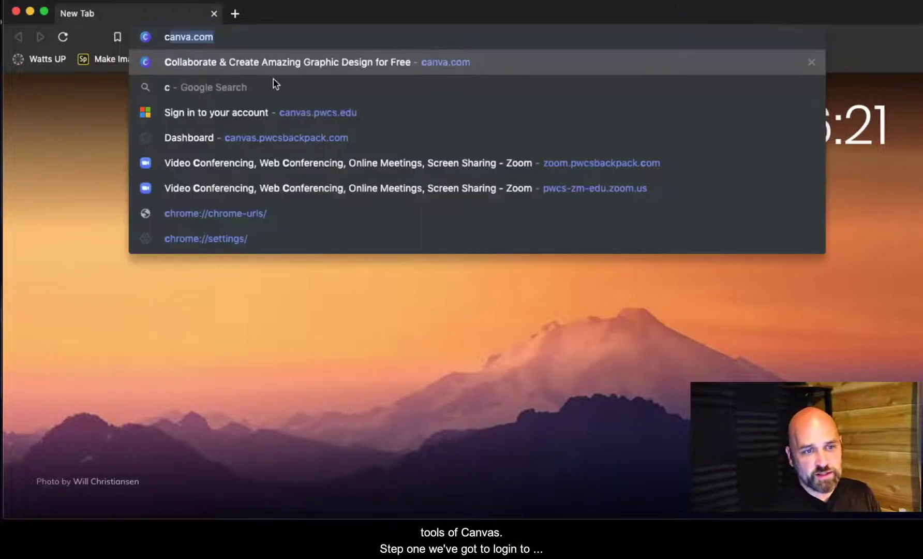
pyautogui.write('anvas.pwc')
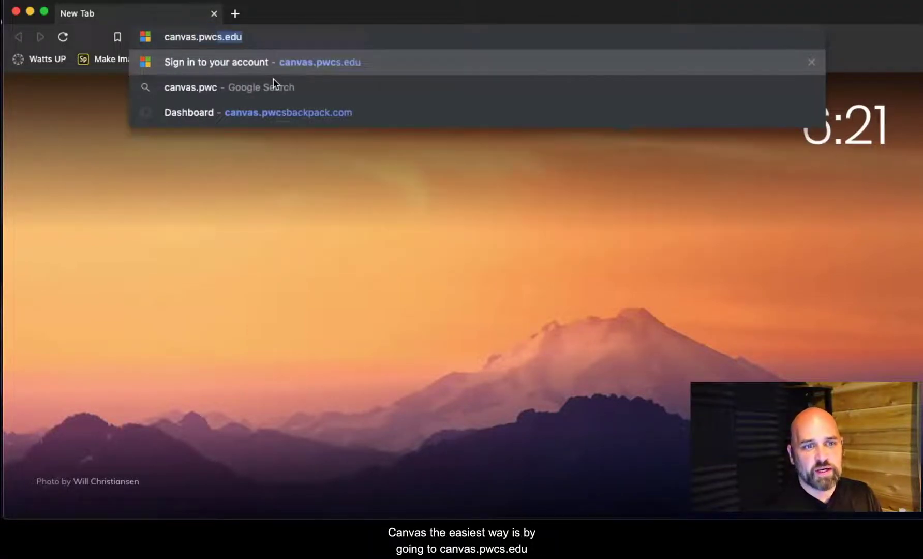
pyautogui.write('s.edu')
pyautogui.press('Return')
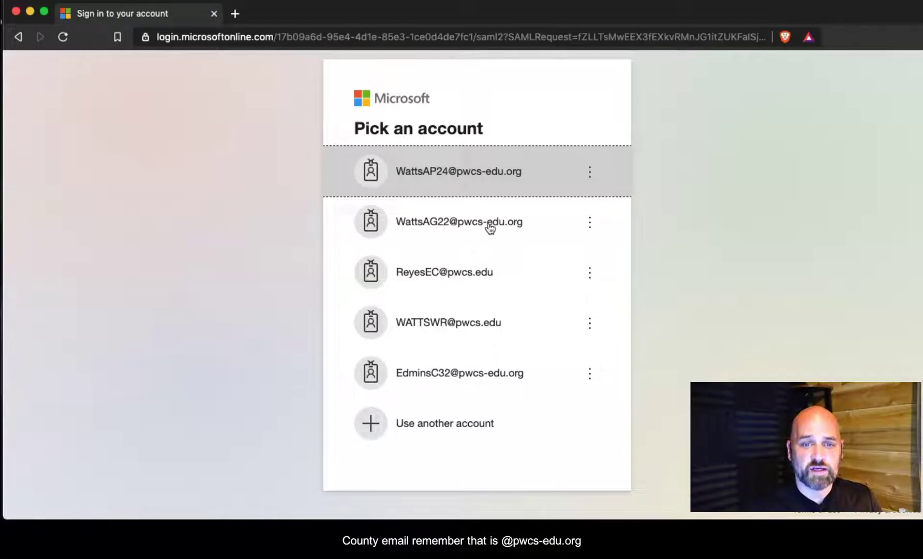
pyautogui.press('Return')
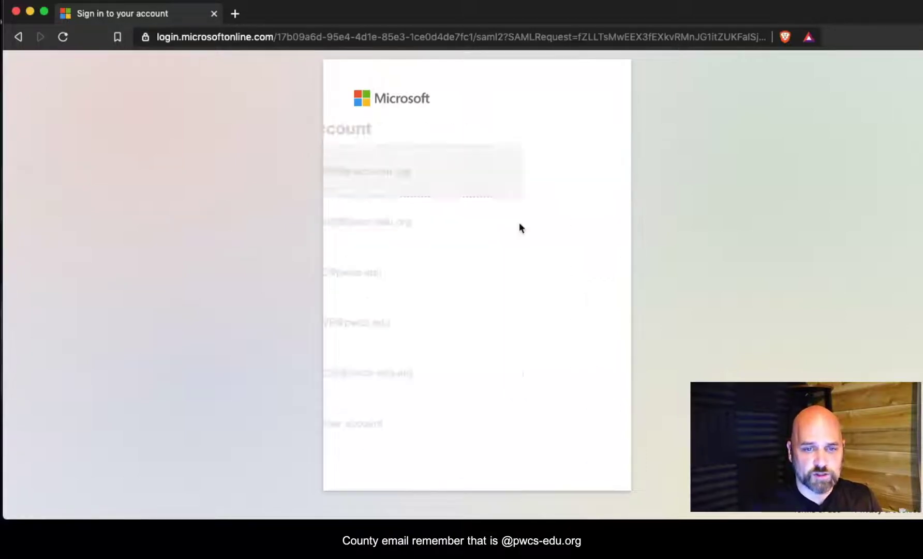
pyautogui.write('***')
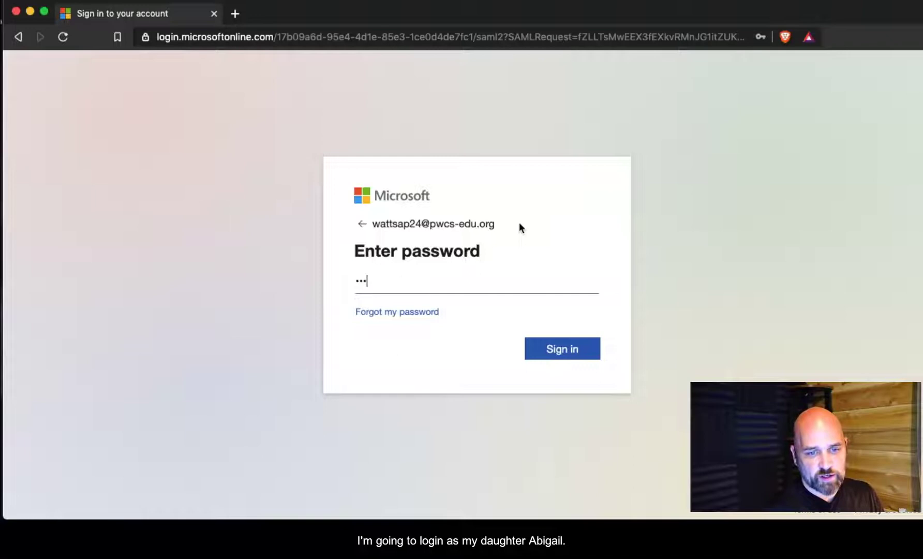
pyautogui.write('*********')
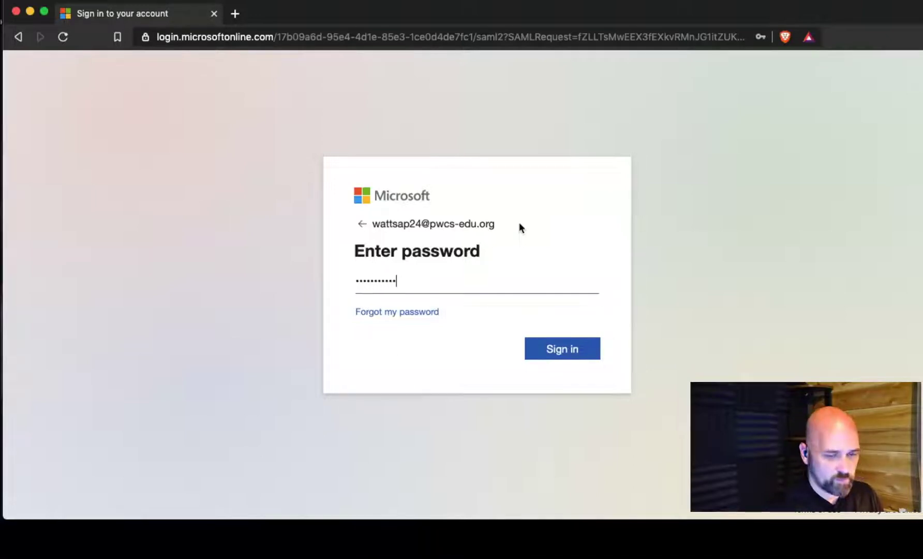
pyautogui.press('Return')
pyautogui.press('Return')
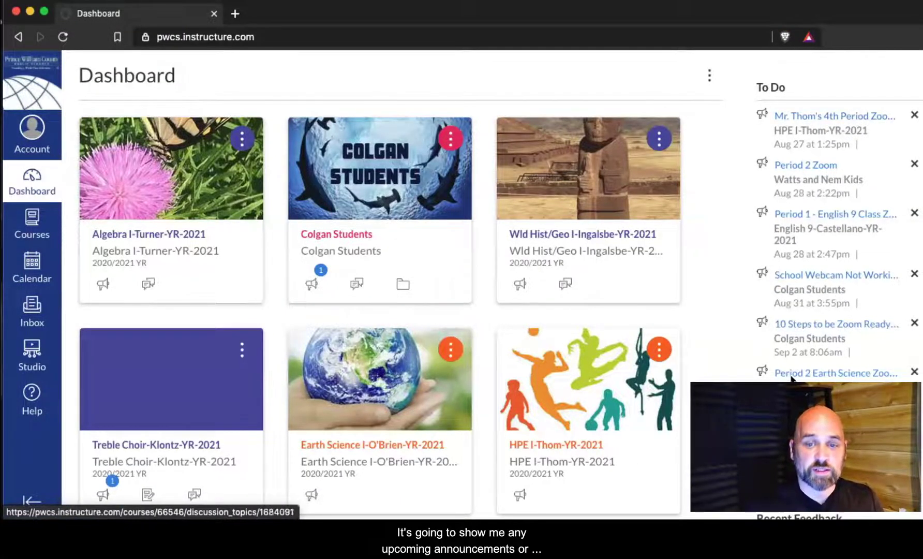
# - Scroll through the Dashboard's nine course cards
pyautogui.scroll(-5, 792, 379)
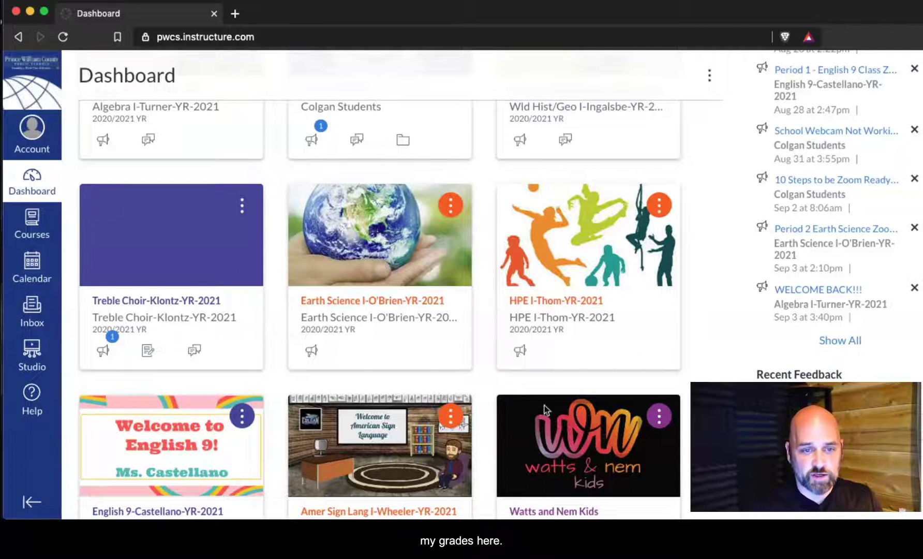
pyautogui.scroll(5, 544, 410)
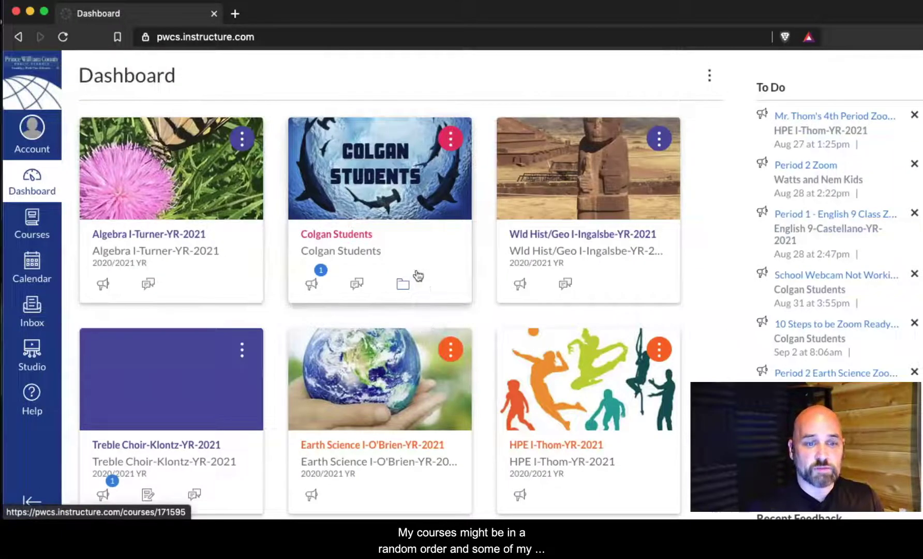
pyautogui.scroll(-5, 573, 351)
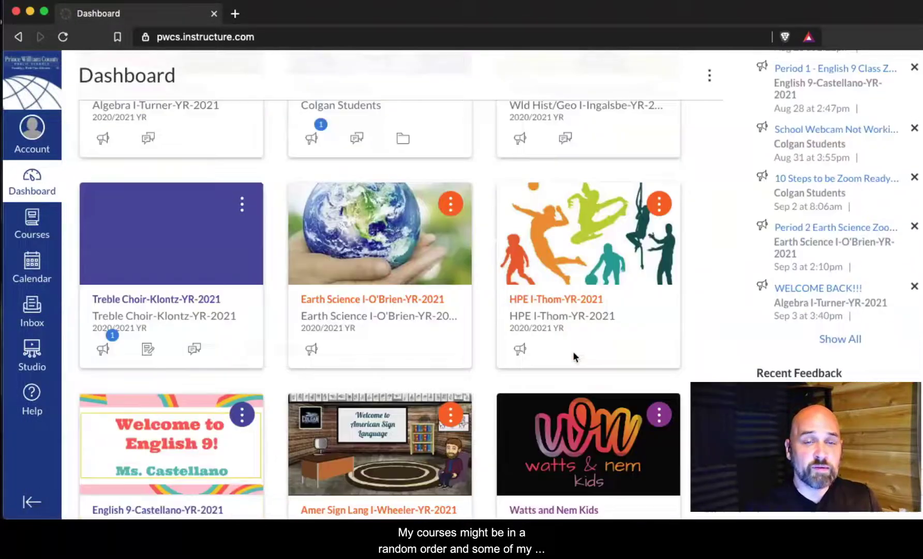
pyautogui.scroll(-2, 585, 369)
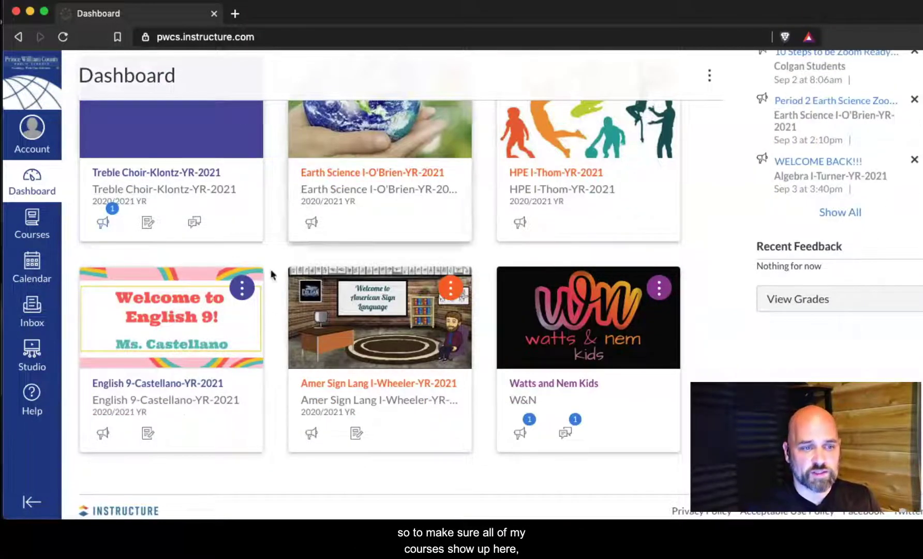
# - In All Courses, star Amer Sign Lang, Colgan Students, English 9, HPE, Treble Choir and Wld Hist/Geo
pyautogui.click(32, 223)
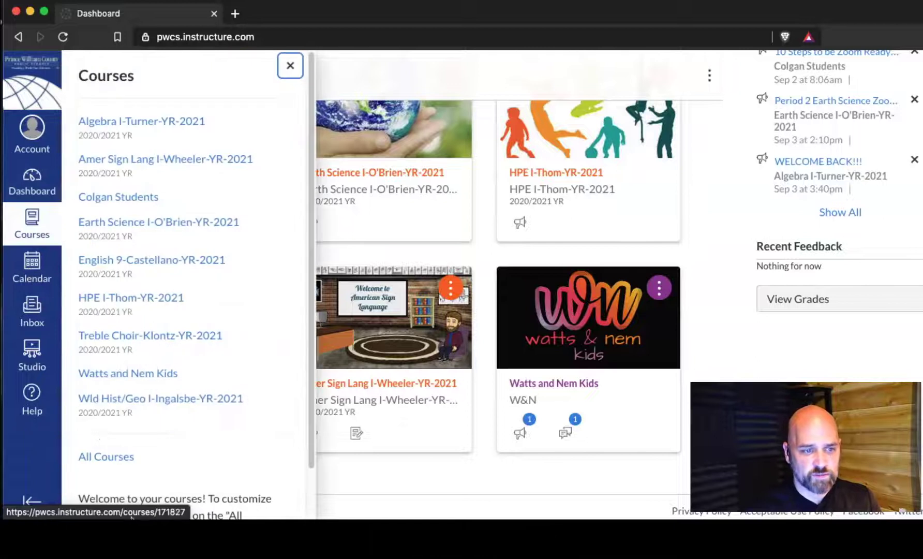
pyautogui.click(106, 456)
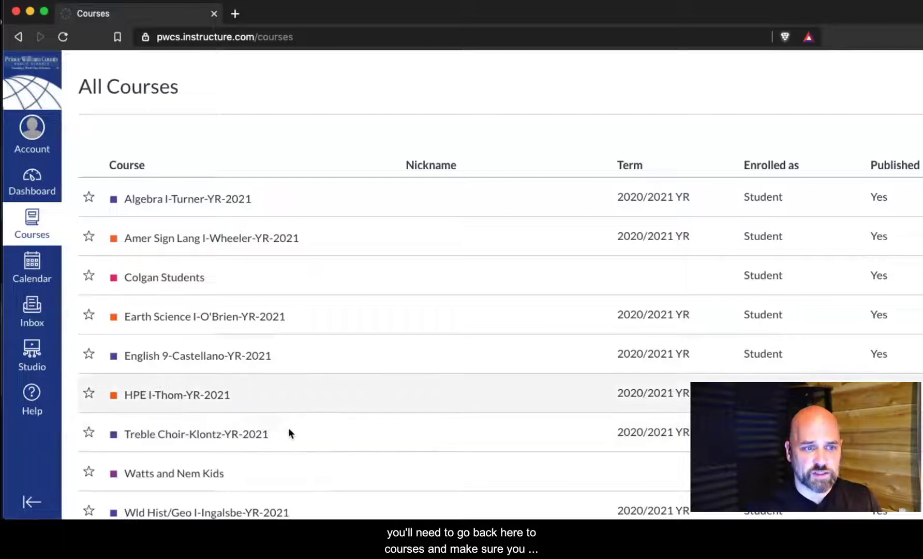
pyautogui.click(89, 238)
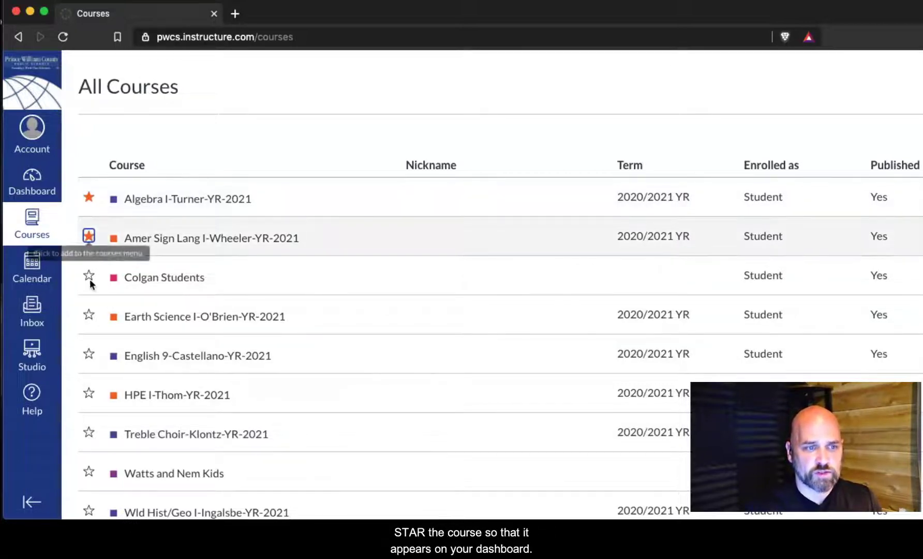
pyautogui.click(88, 274)
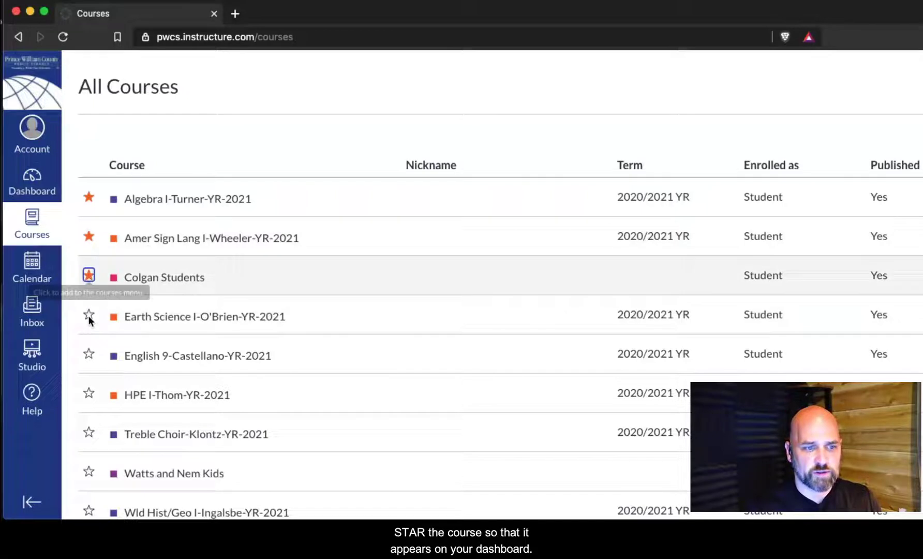
pyautogui.click(89, 354)
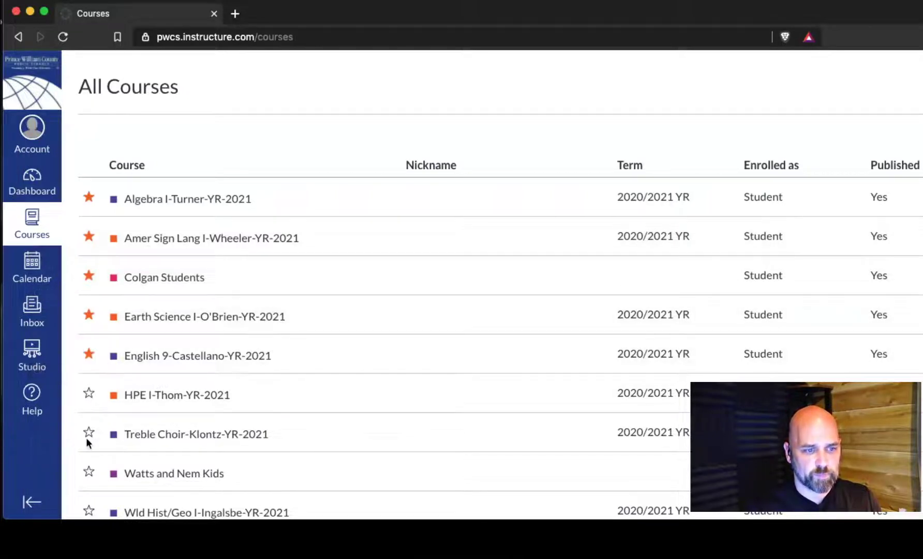
pyautogui.click(89, 393)
pyautogui.click(89, 432)
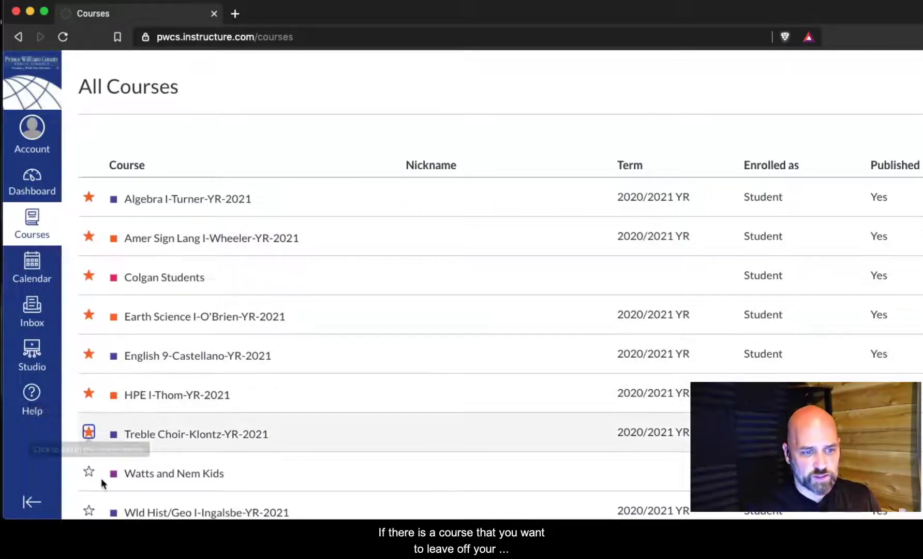
pyautogui.scroll(-1, 173, 463)
pyautogui.click(89, 482)
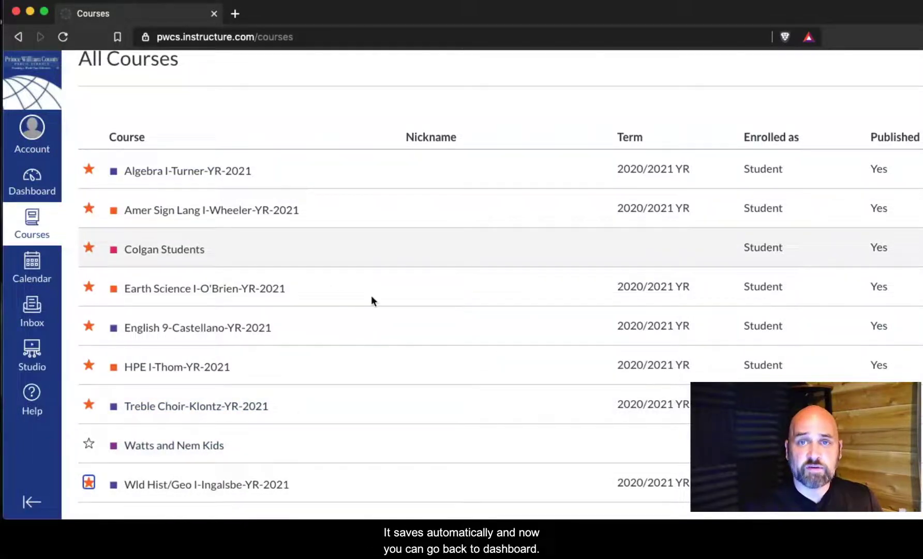
pyautogui.click(42, 232)
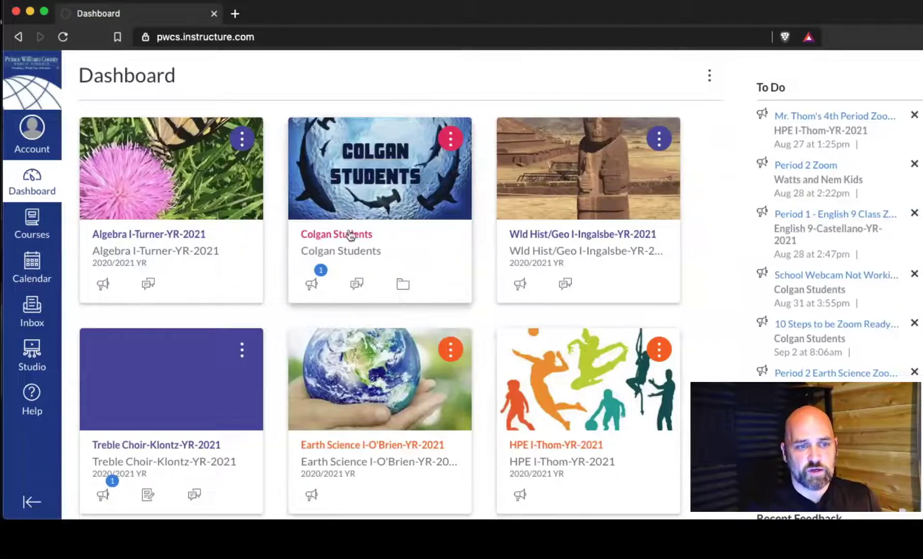
# - Move Algebra to second, Colgan Students last, Earth Science first and Amer Sign Lang top-right
pyautogui.moveTo(216, 243); pyautogui.dragTo(449, 264)
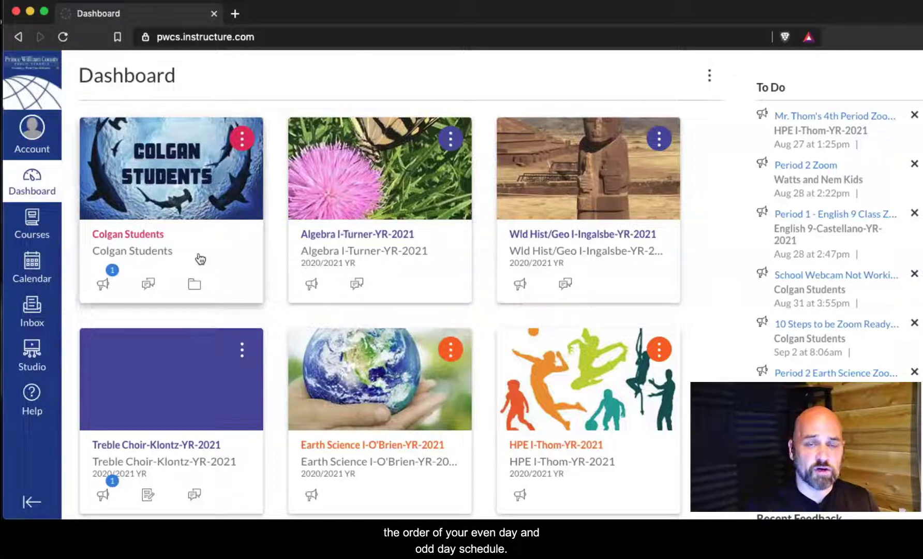
pyautogui.moveTo(205, 262); pyautogui.dragTo(647, 507)
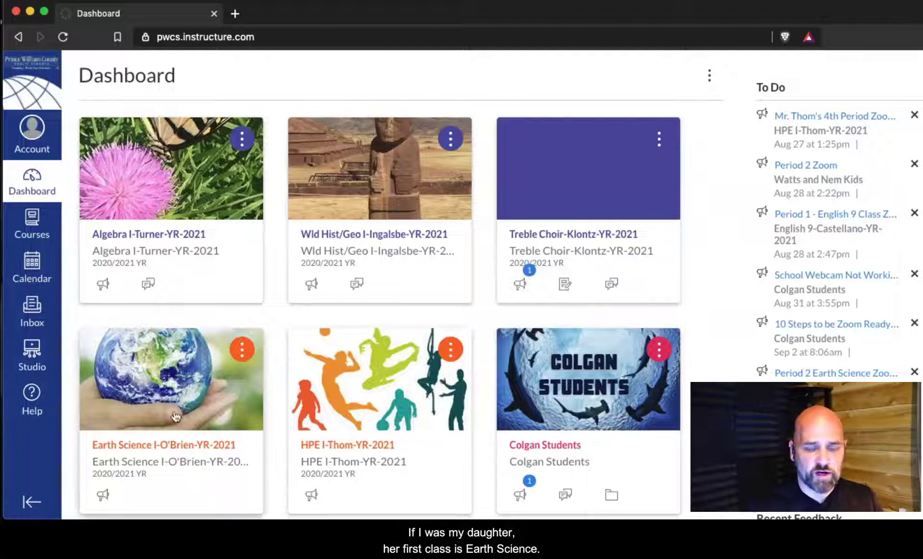
pyautogui.moveTo(164, 432); pyautogui.dragTo(181, 231)
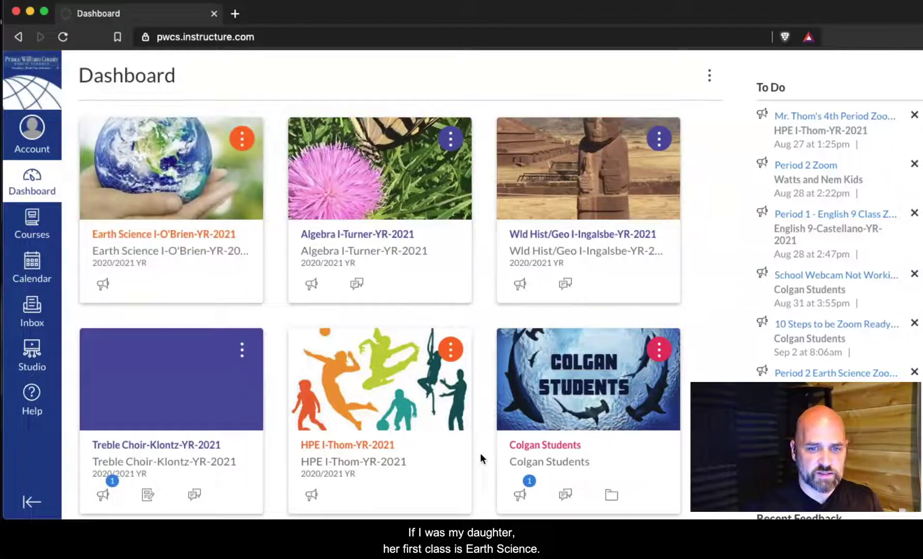
pyautogui.moveTo(362, 455); pyautogui.dragTo(345, 238)
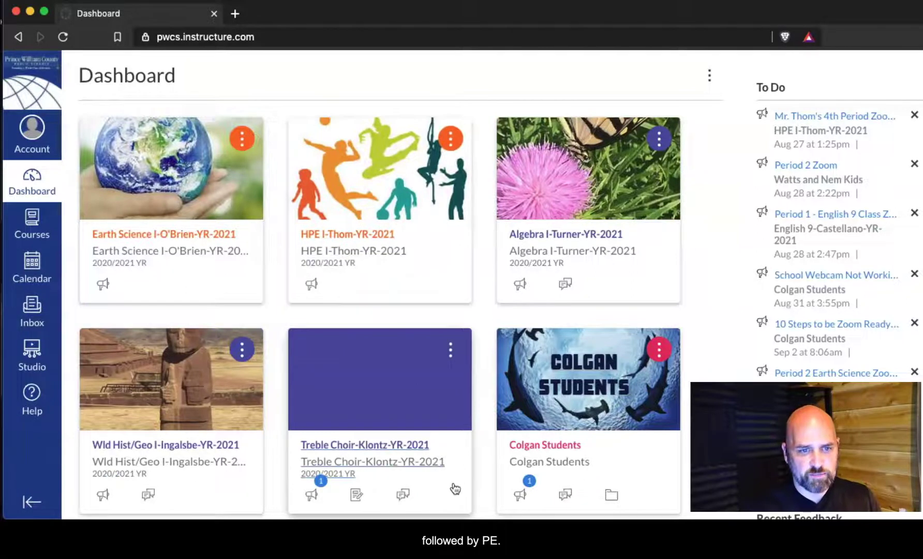
pyautogui.scroll(-3, 454, 488)
pyautogui.moveTo(373, 501); pyautogui.dragTo(559, 141)
# - Put English 9 first in row two and Treble Choir in row two's third slot
pyautogui.scroll(3, 624, 385)
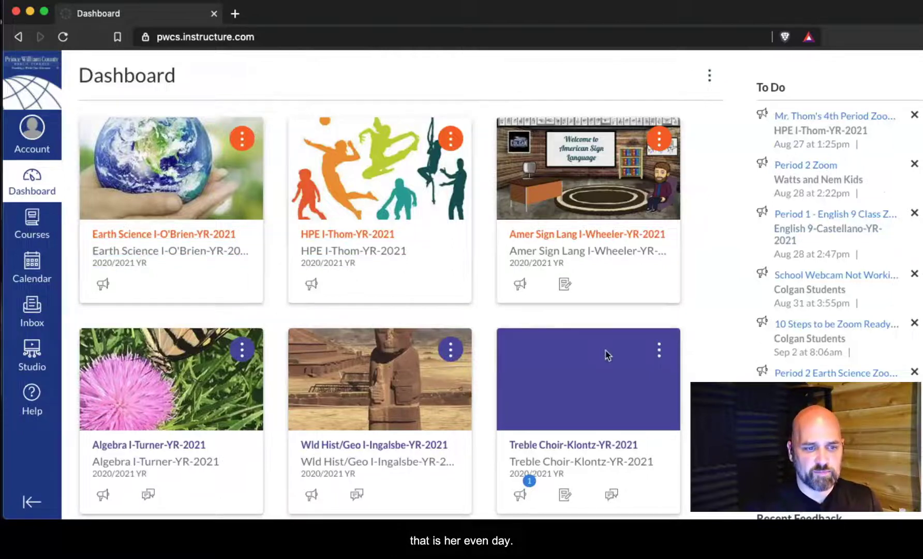
pyautogui.scroll(-2, 608, 357)
pyautogui.moveTo(346, 515); pyautogui.dragTo(143, 300)
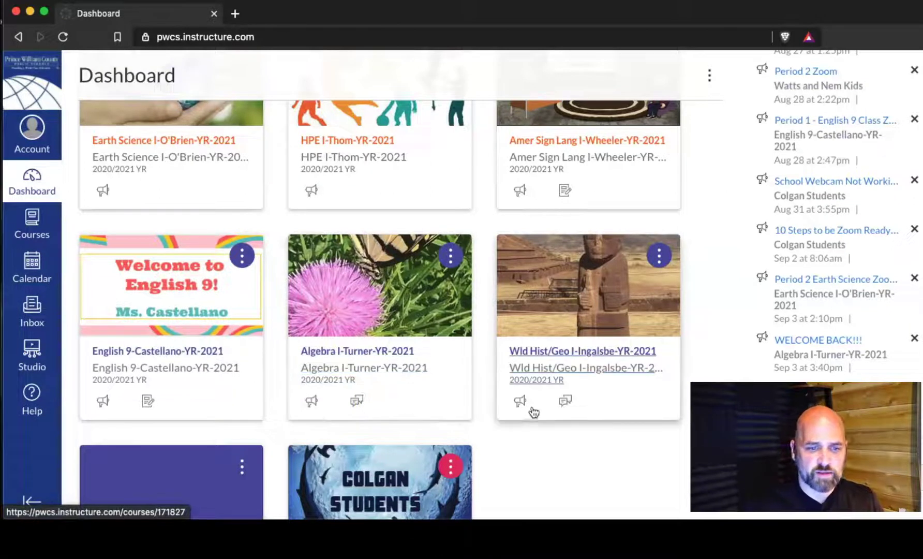
pyautogui.moveTo(197, 513); pyautogui.dragTo(500, 429)
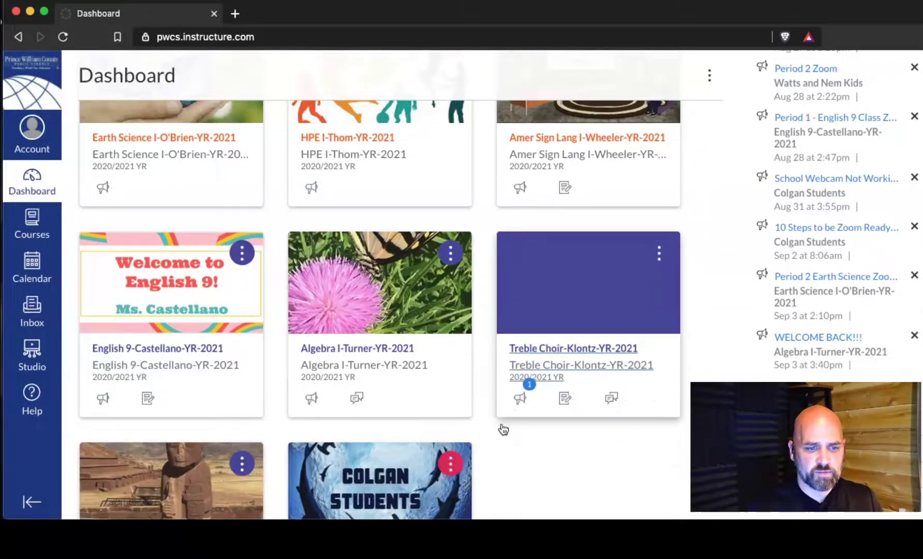
pyautogui.scroll(-3, 500, 429)
pyautogui.scroll(5, 496, 515)
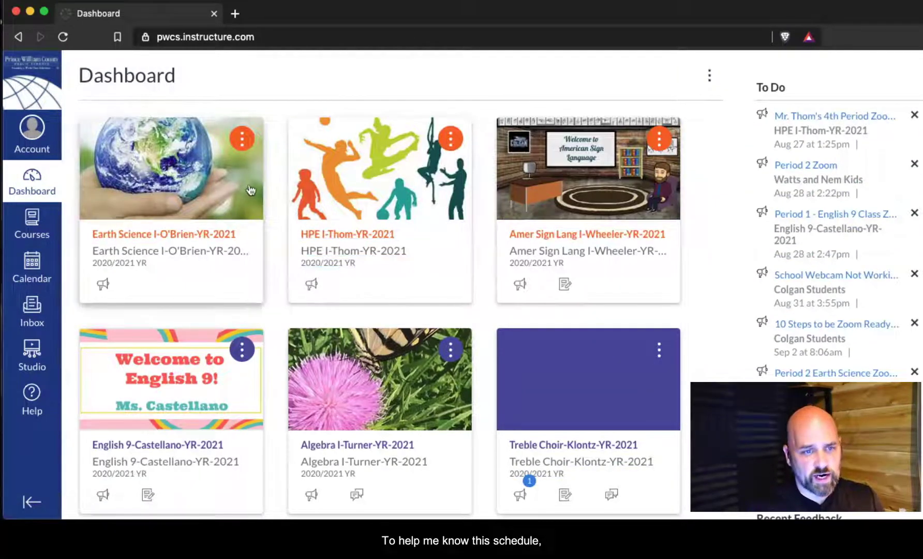
# - Nickname the Earth Science card 'Earth Science Pd 2' with a teal colour
pyautogui.click(242, 138)
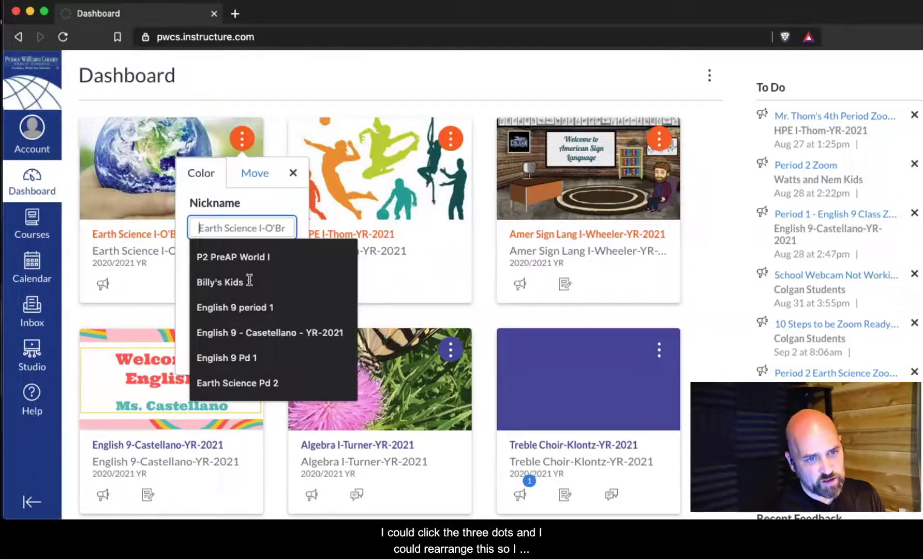
pyautogui.write('Earth Sci')
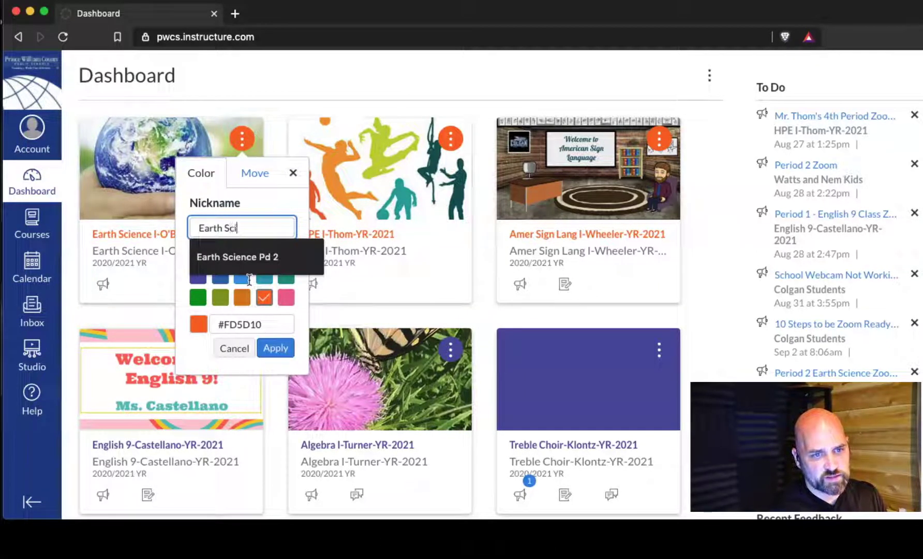
pyautogui.press('Down')
pyautogui.press('Return')
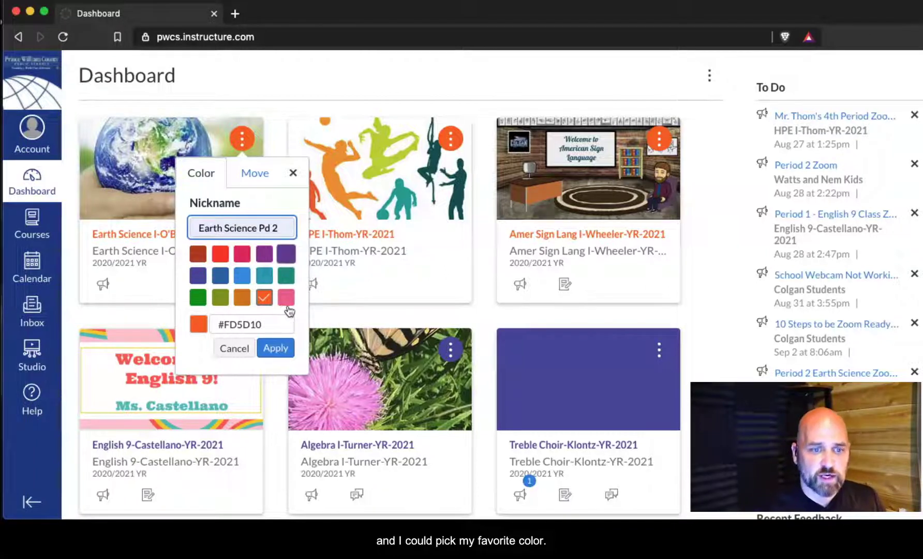
pyautogui.click(286, 275)
pyautogui.click(275, 348)
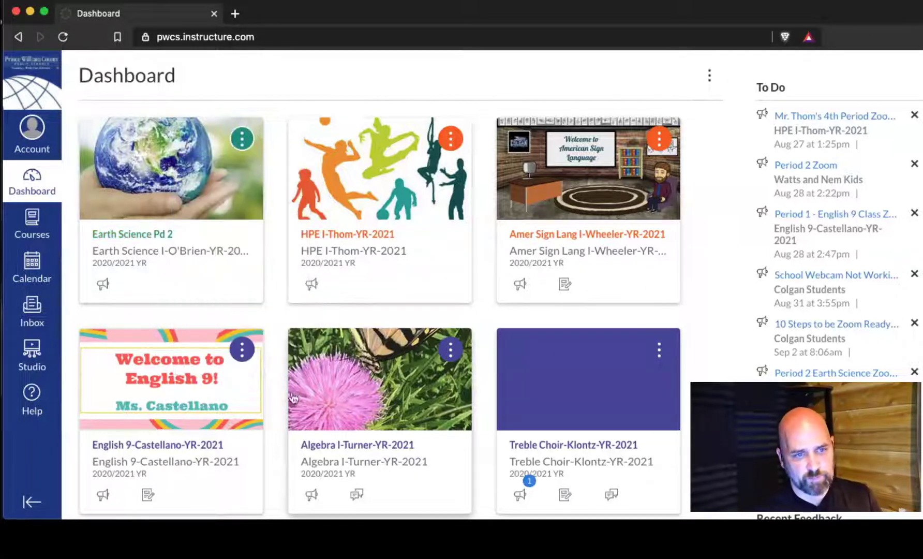
# - Nickname the HPE card 'HPE 1 Pd4' with a green colour
pyautogui.click(451, 138)
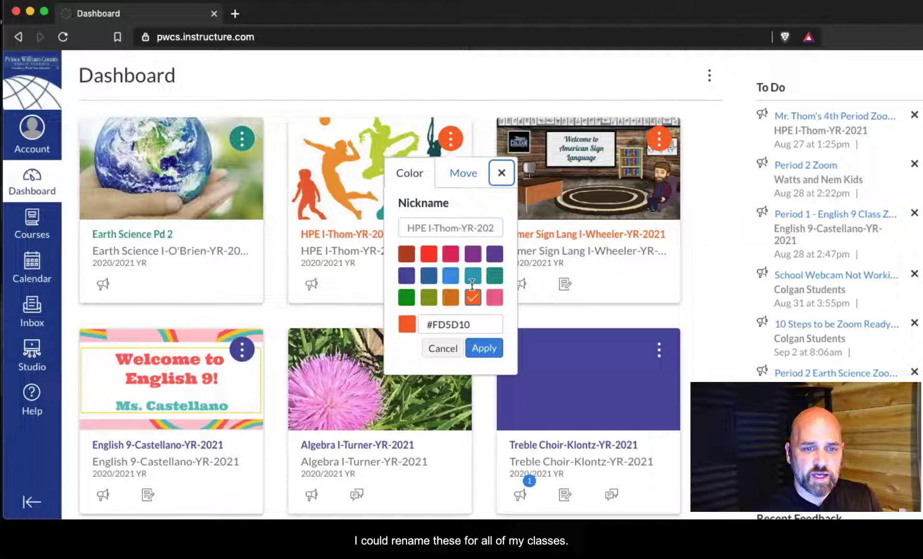
pyautogui.press('Tab')
pyautogui.write('Hp')
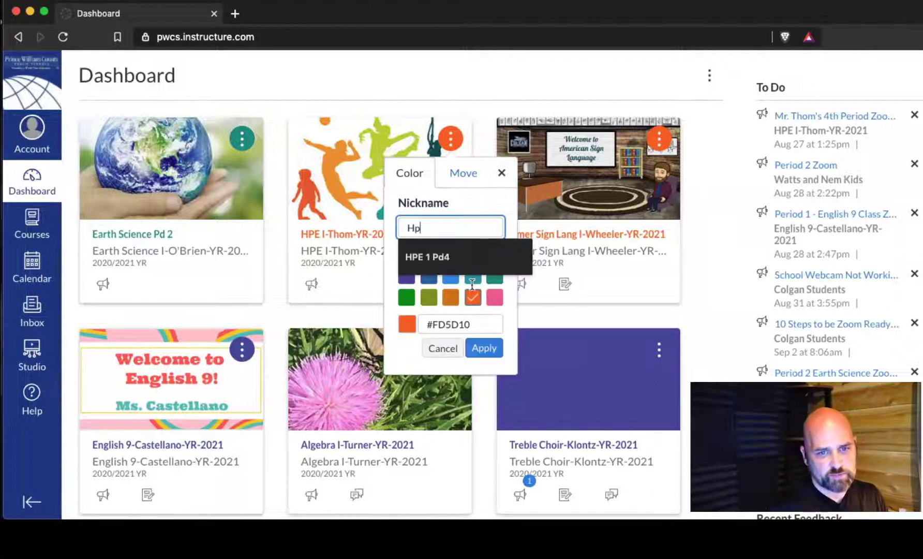
pyautogui.press('Down')
pyautogui.press('Return')
pyautogui.click(429, 297)
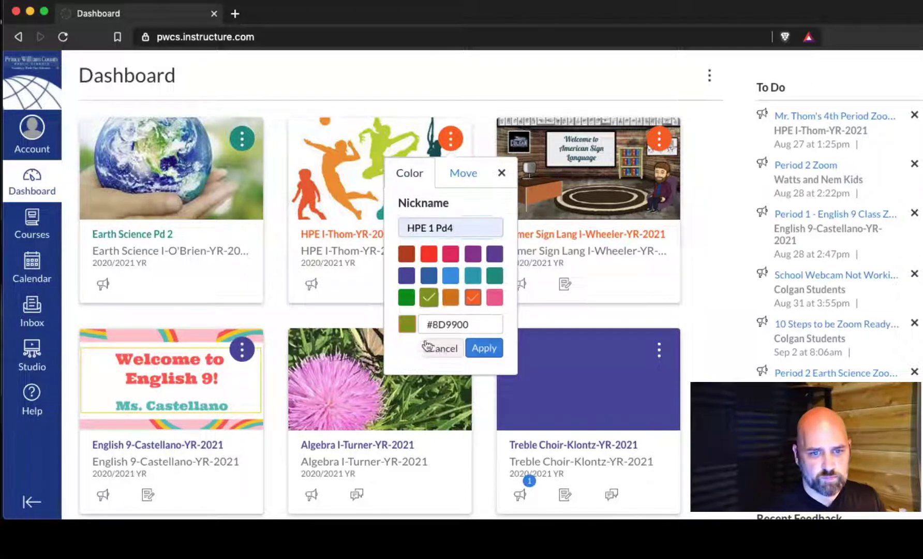
pyautogui.press('Left')
pyautogui.click(484, 348)
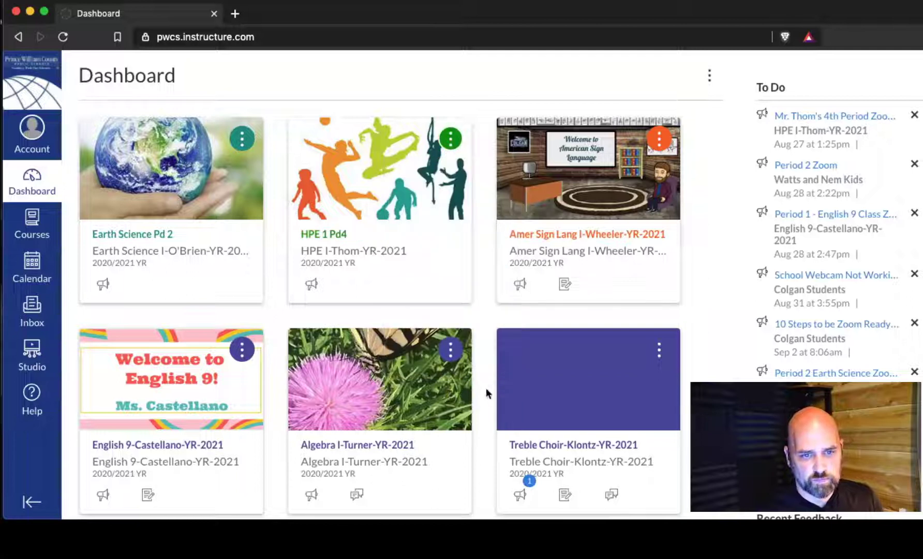
# - Nickname the sign language card 'Sign Language Pd6' with a blue colour
pyautogui.click(658, 138)
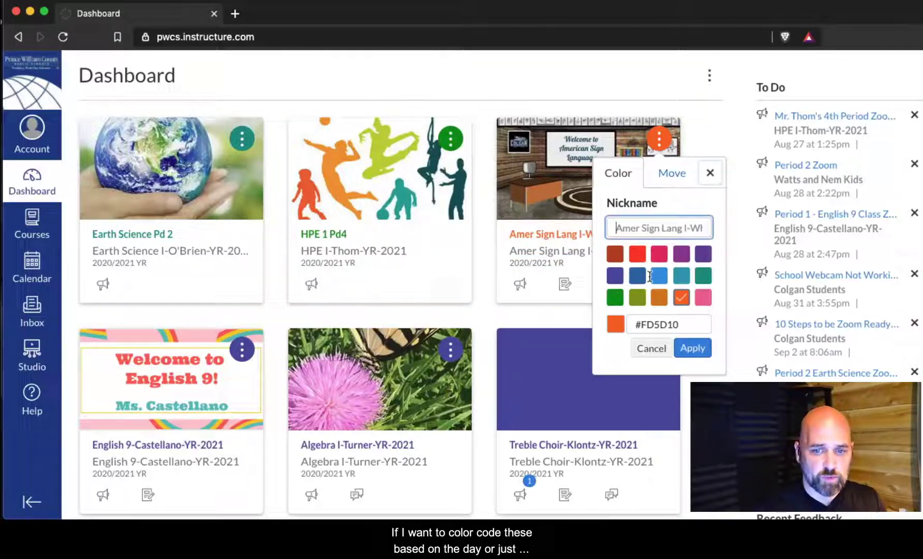
pyautogui.write('Sign')
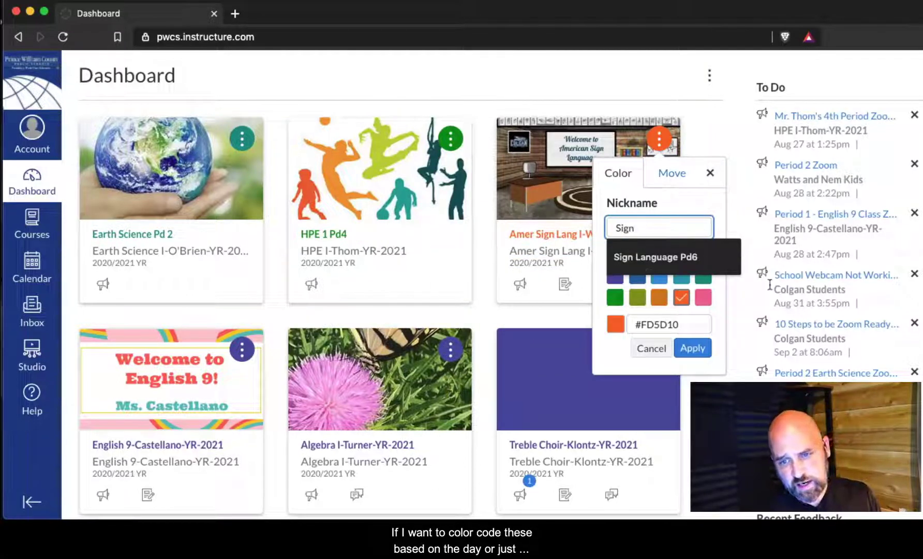
pyautogui.click(655, 257)
pyautogui.click(637, 276)
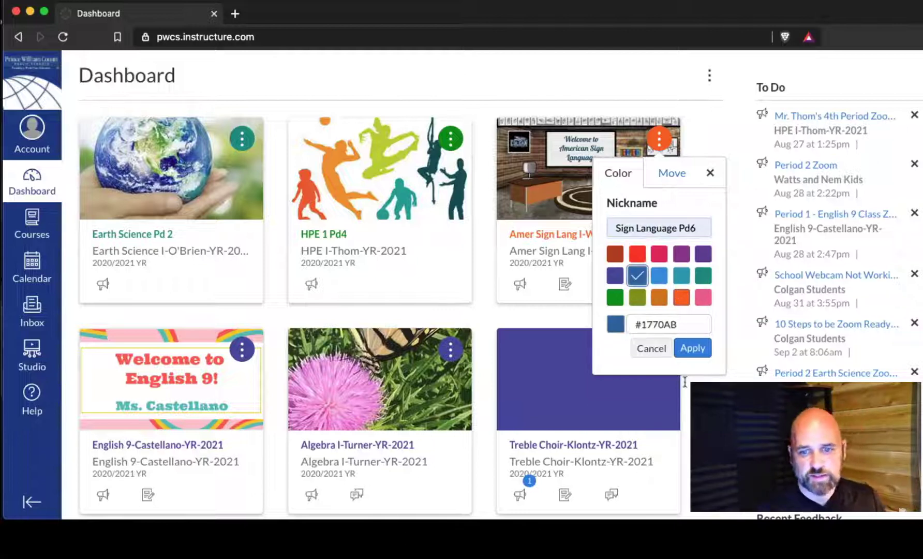
pyautogui.click(692, 347)
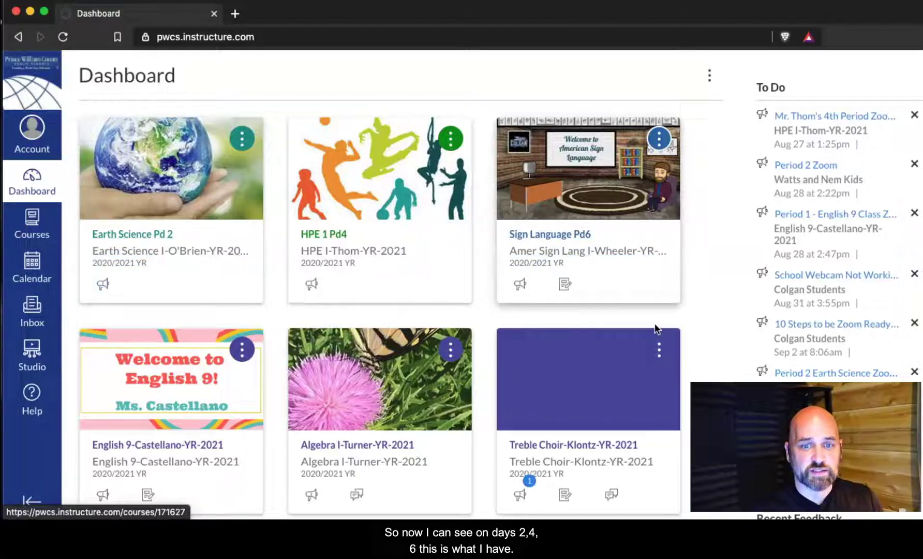
# - Nickname the English 9 card 'English 9 Pd 1' with a pink colour
pyautogui.scroll(-3, 662, 326)
pyautogui.click(241, 180)
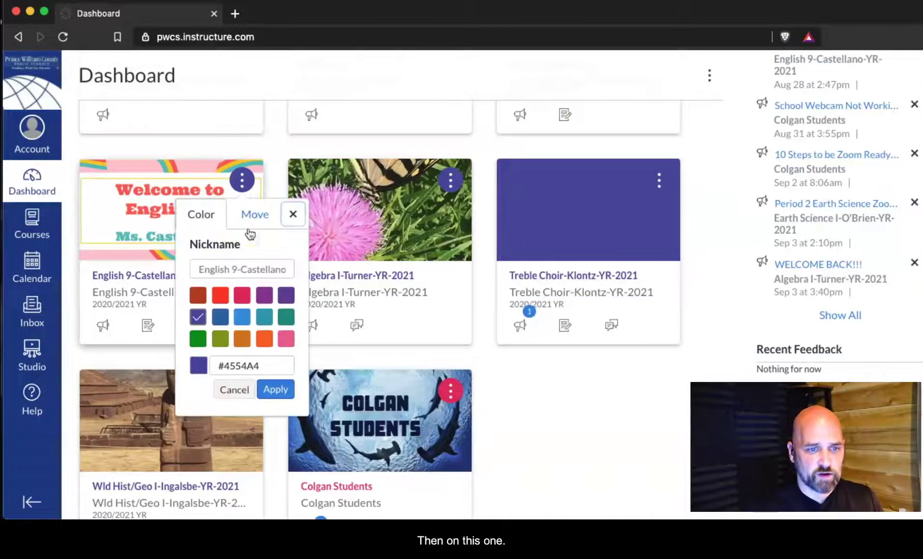
pyautogui.click(243, 268)
pyautogui.write('En')
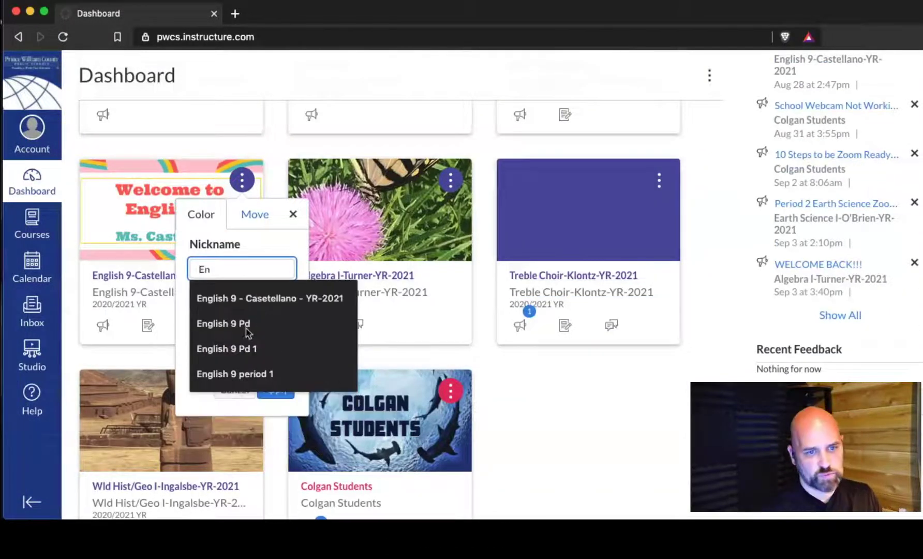
pyautogui.click(228, 348)
pyautogui.click(241, 294)
pyautogui.click(276, 389)
# - Nickname the Algebra card 'Algebra I Pd3' with a blue colour
pyautogui.click(450, 179)
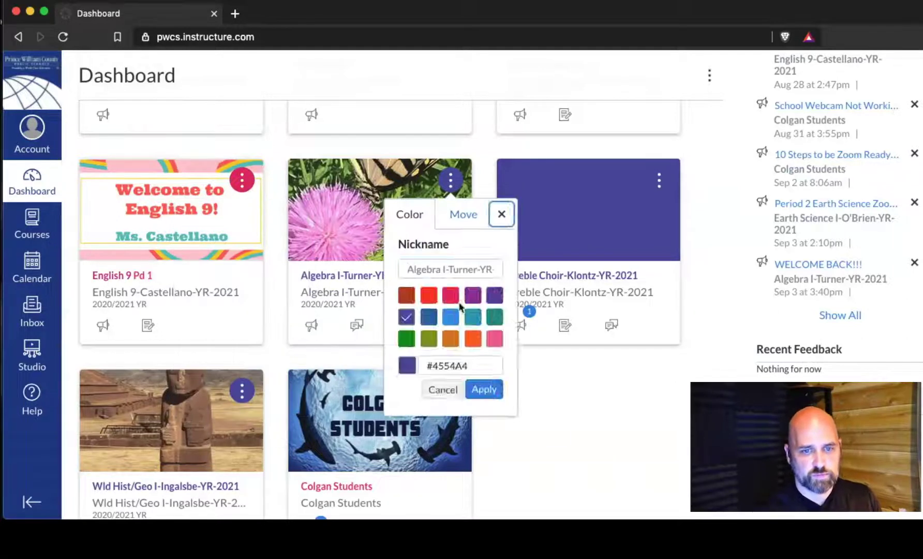
pyautogui.click(450, 269)
pyautogui.write('Algebra I Pd3')
pyautogui.click(434, 297)
pyautogui.click(450, 316)
pyautogui.click(483, 389)
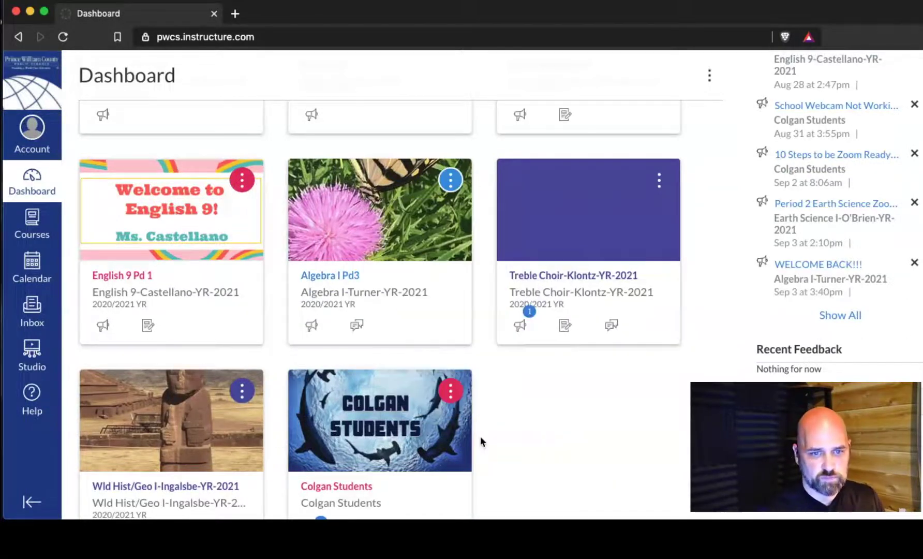
# - Nickname the Treble Choir card 'Choir Pd5' and give it a new colour
pyautogui.click(659, 180)
pyautogui.click(657, 269)
pyautogui.write('Ch')
pyautogui.click(677, 359)
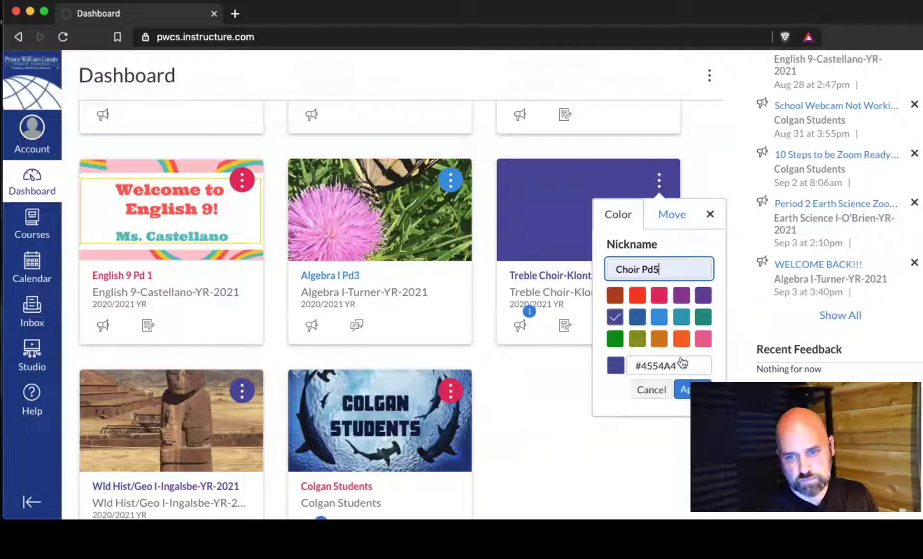
pyautogui.click(681, 338)
pyautogui.click(683, 389)
# - Nickname the world history card 'World History Pd 7' with a pink colour
pyautogui.click(242, 390)
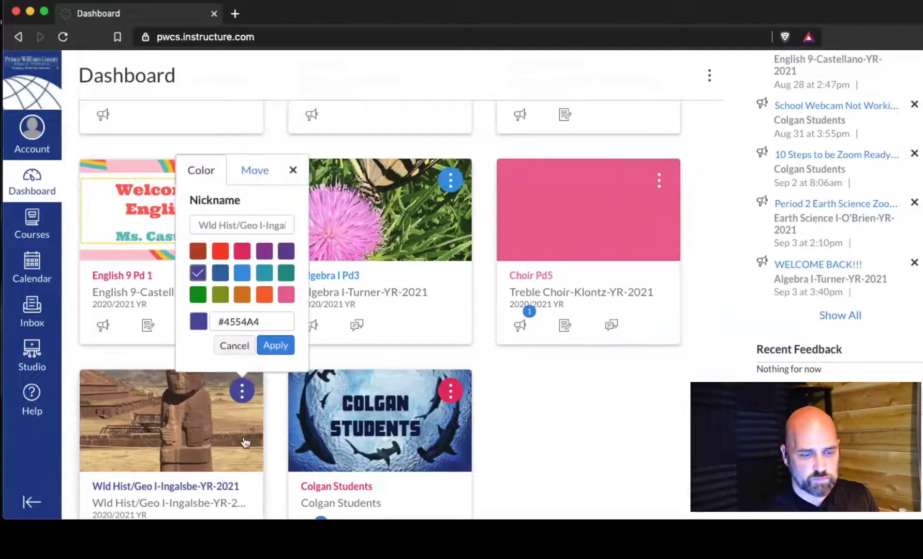
pyautogui.click(242, 224)
pyautogui.write('World History Pd 7')
pyautogui.click(238, 254)
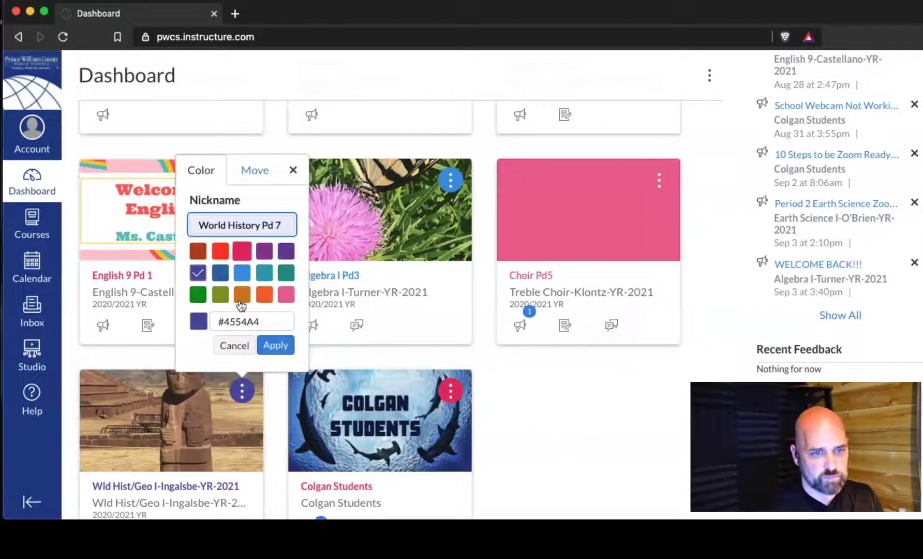
pyautogui.click(242, 251)
pyautogui.click(275, 345)
pyautogui.scroll(1, 604, 473)
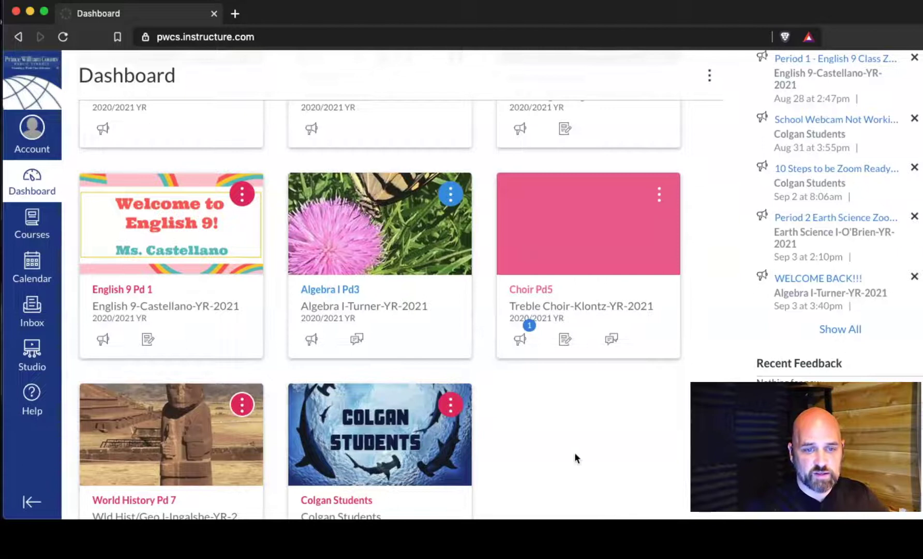
pyautogui.scroll(5, 574, 455)
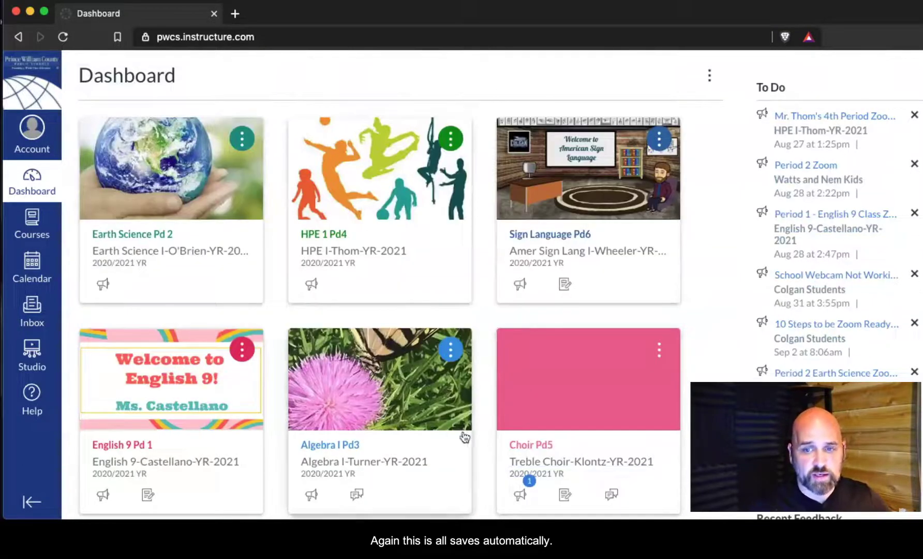
pyautogui.press('super+r')
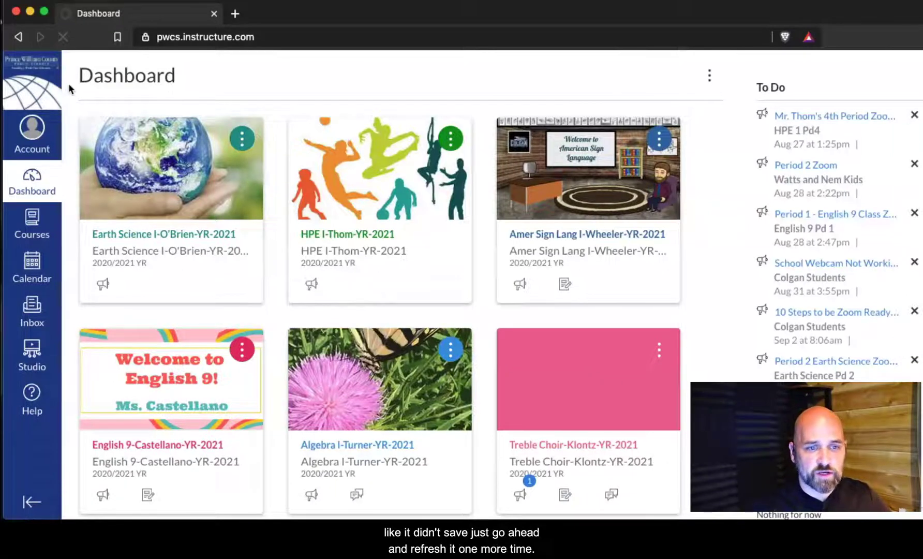
pyautogui.press('super+r')
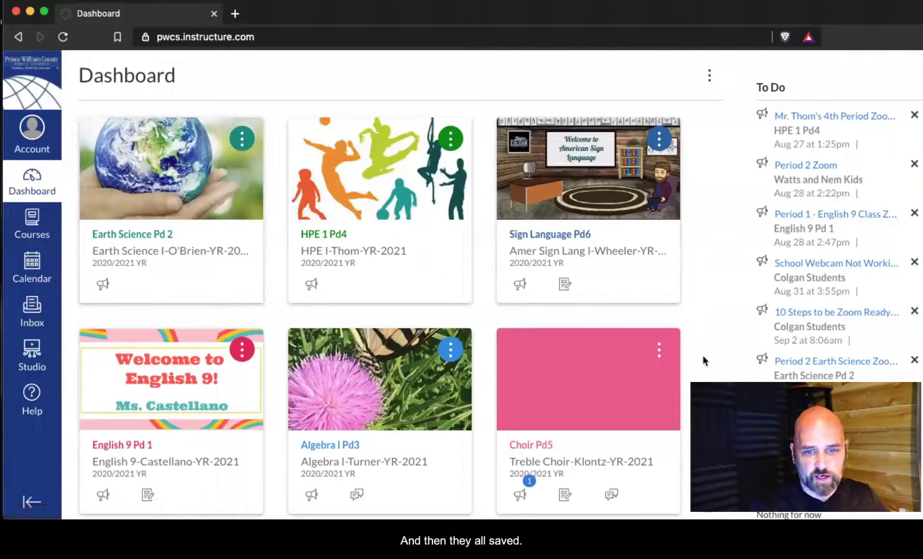
pyautogui.scroll(-3, 380, 284)
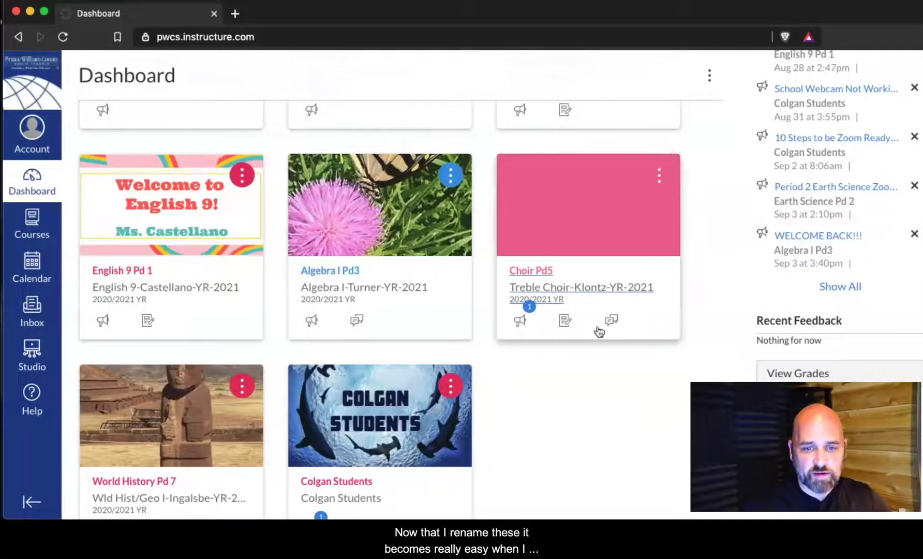
# - On the Calendar page, tick the Colgan Students calendar to show its September assignments
pyautogui.click(30, 311)
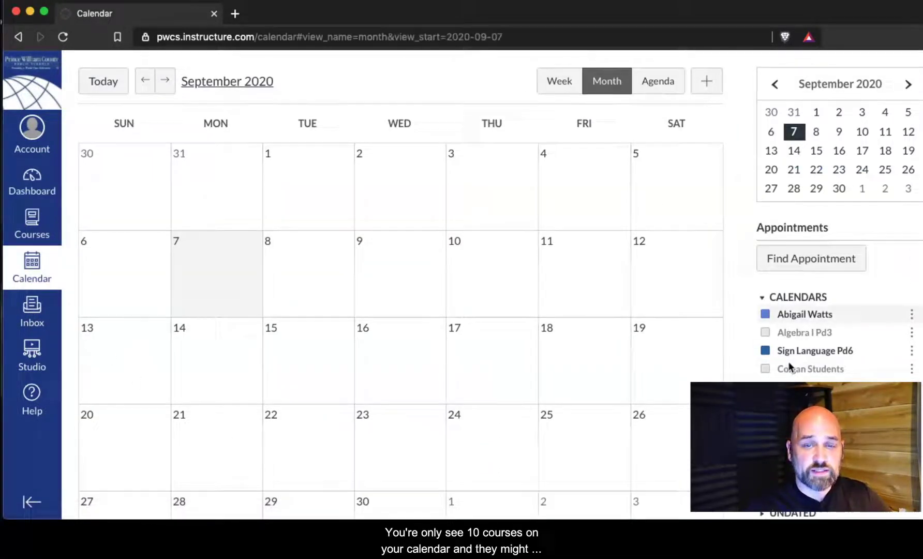
pyautogui.scroll(-1, 788, 361)
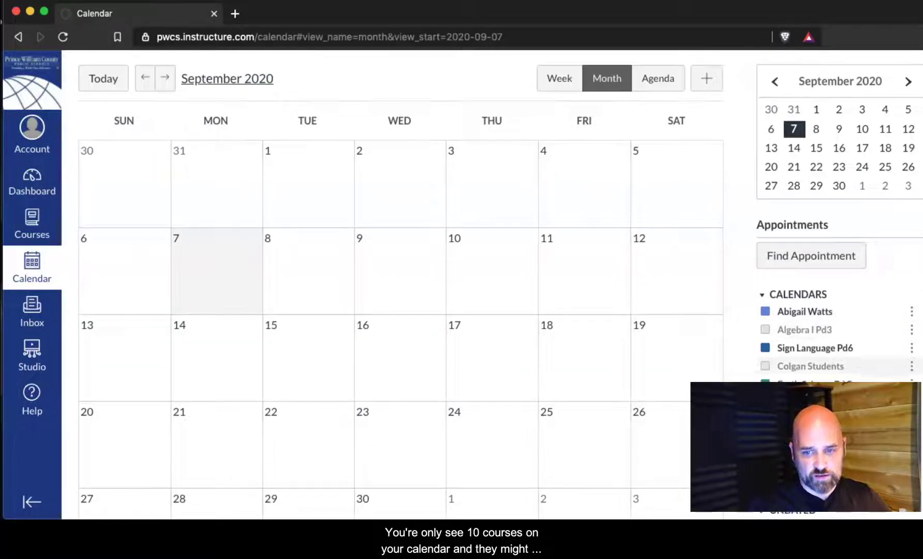
pyautogui.scroll(-1, 786, 362)
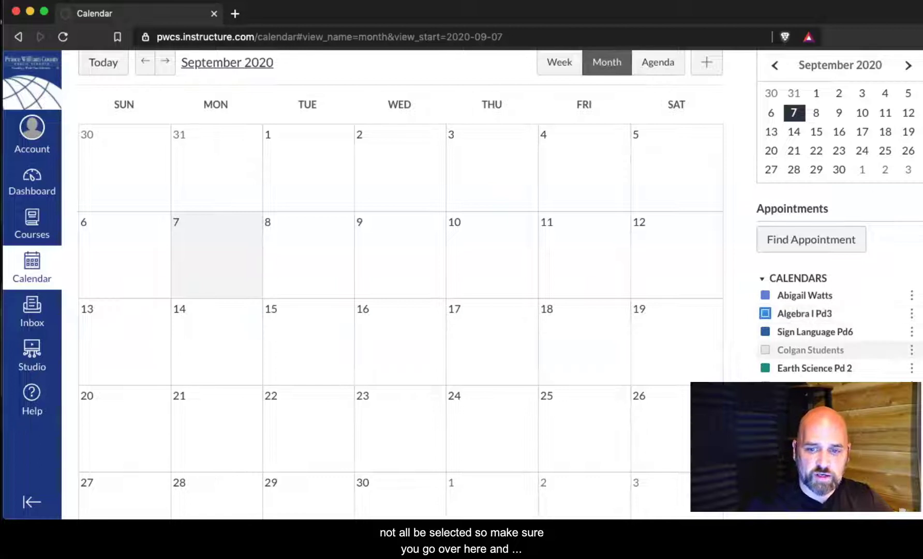
pyautogui.click(764, 349)
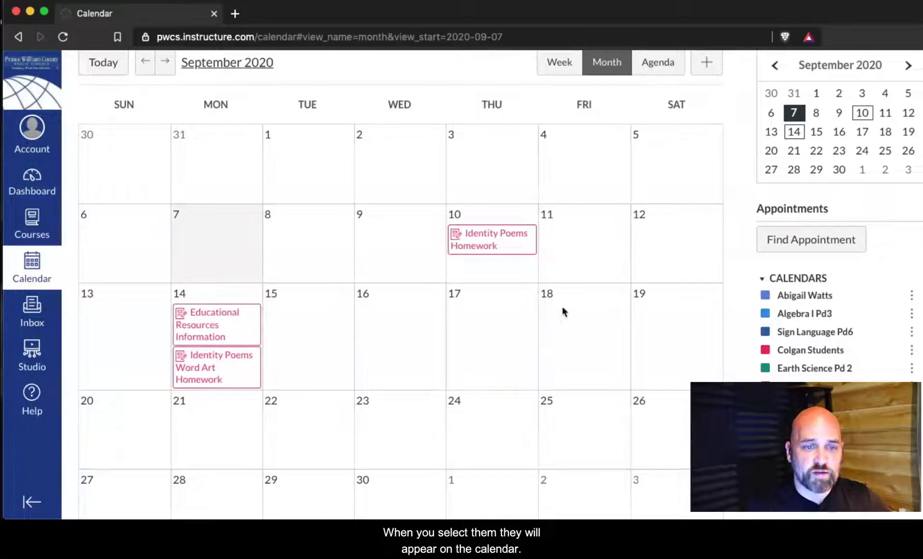
pyautogui.moveTo(492, 251)
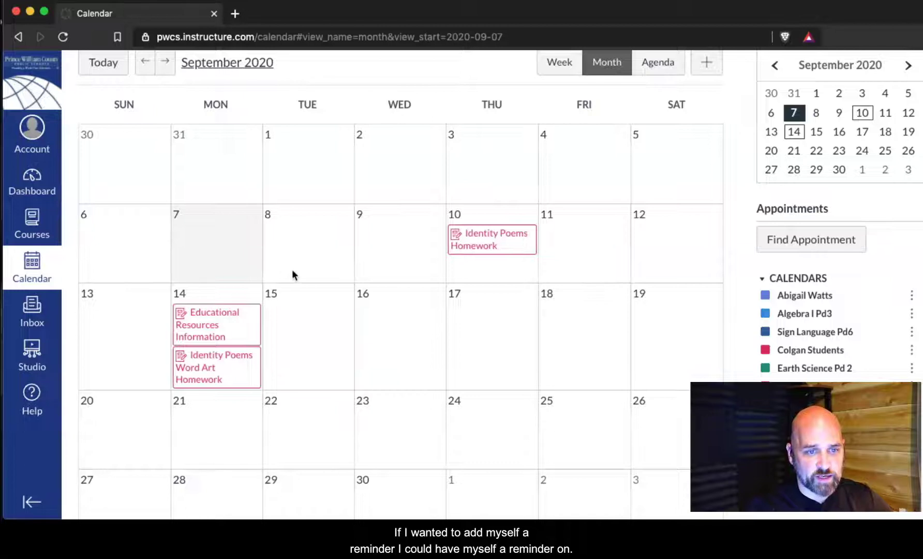
pyautogui.click(362, 270)
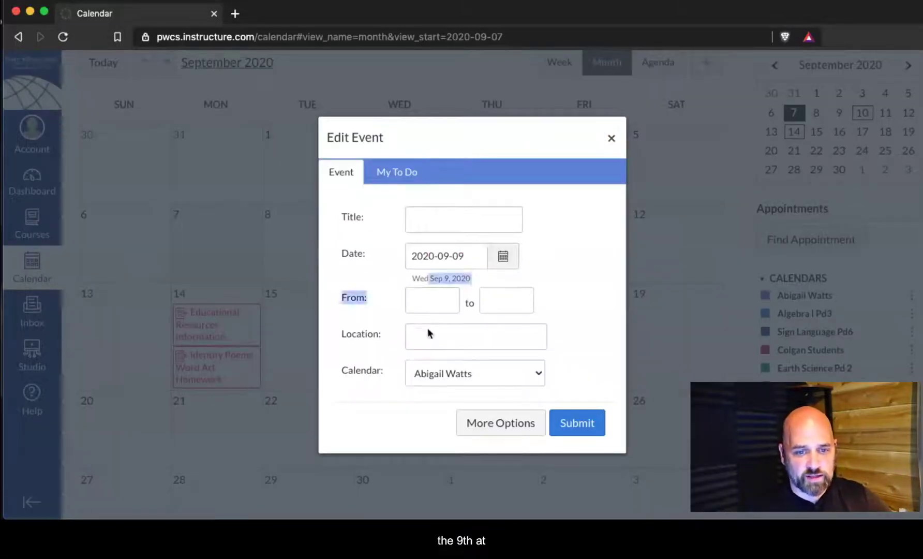
pyautogui.click(432, 303)
pyautogui.write('2')
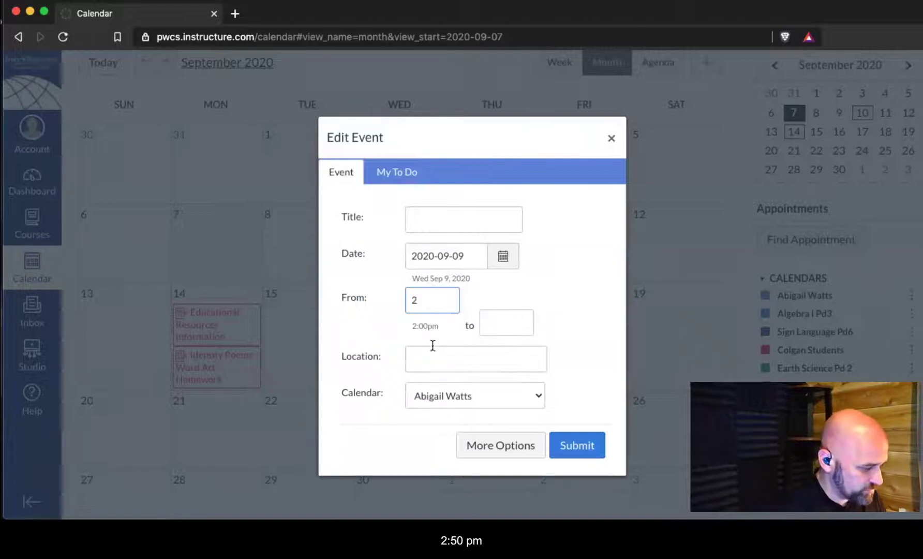
pyautogui.write(':60')
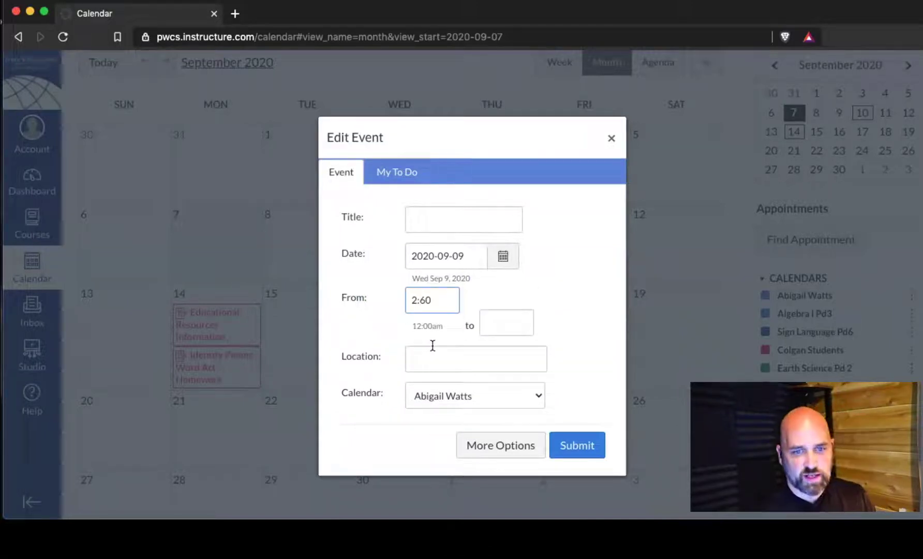
pyautogui.press('BackSpace')
pyautogui.write('50')
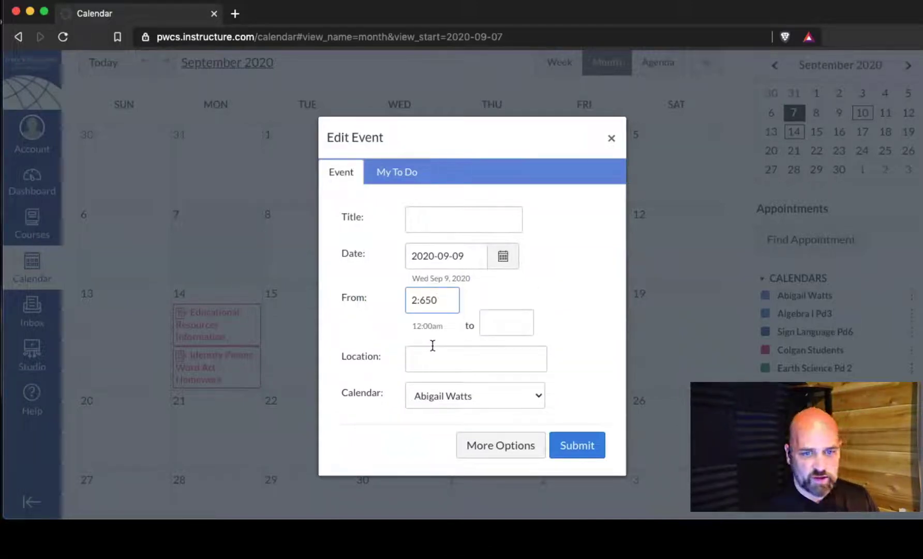
pyautogui.write('pm')
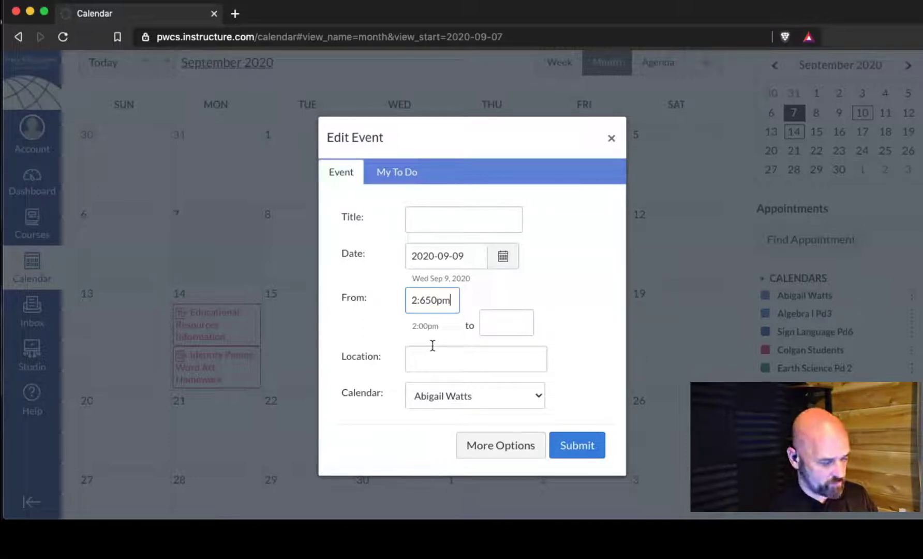
pyautogui.press('BackSpace')
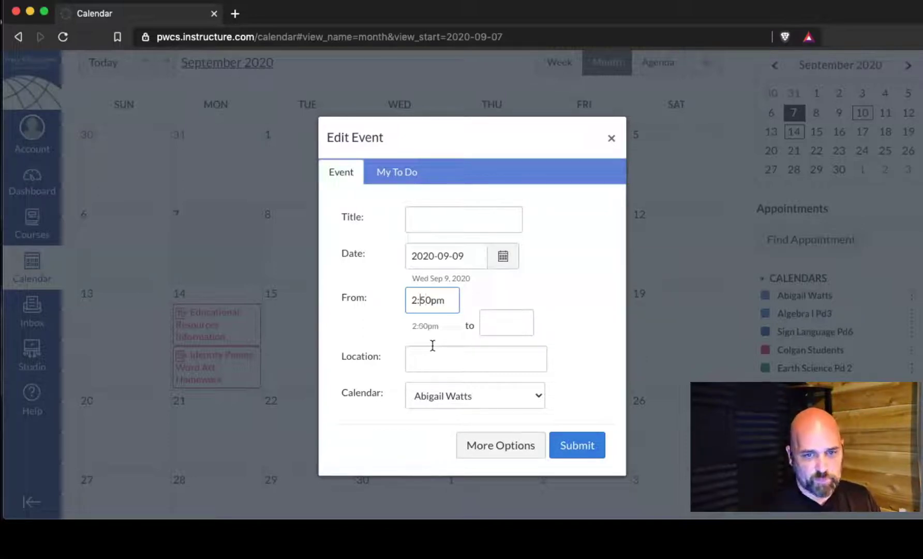
pyautogui.press('Tab')
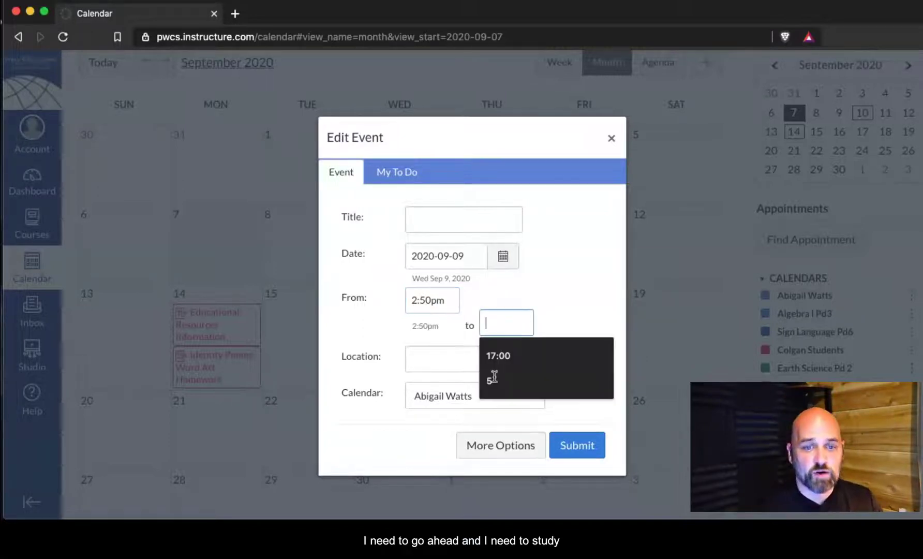
pyautogui.click(565, 301)
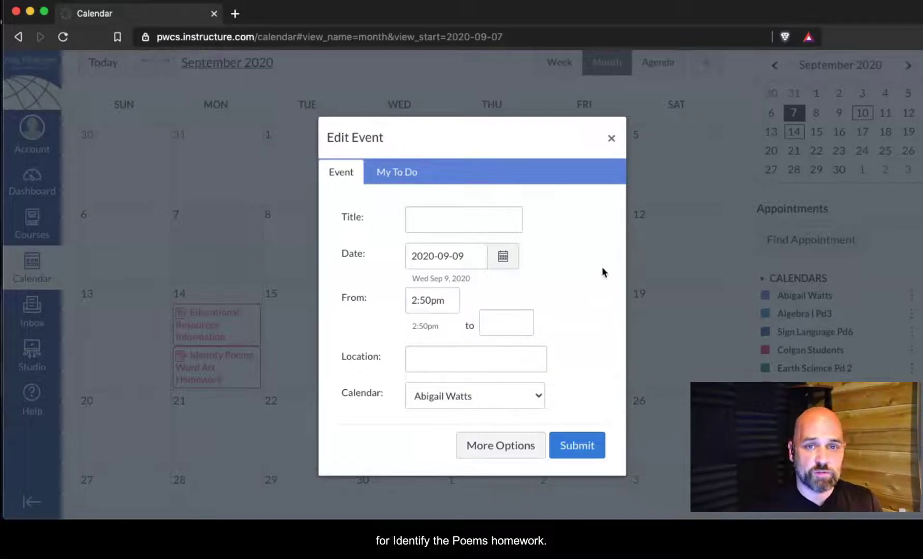
pyautogui.press('Escape')
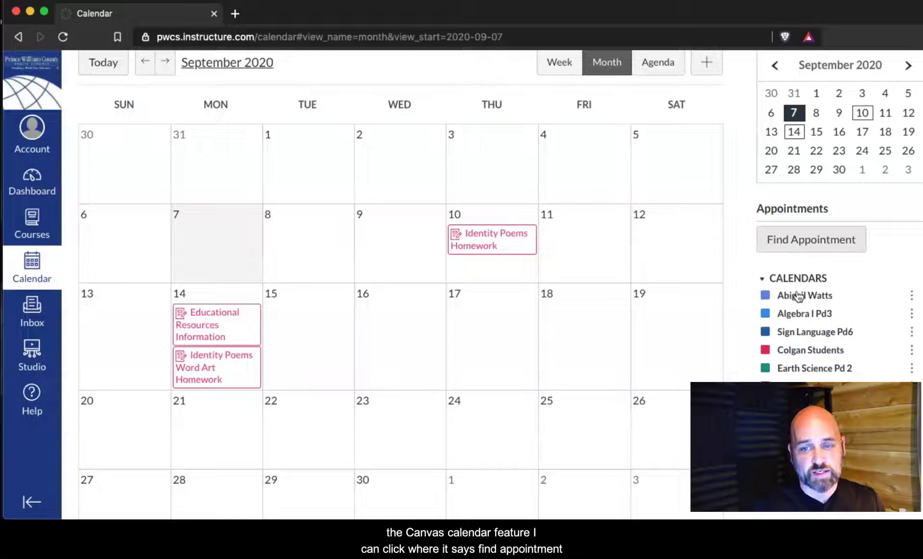
# - Find appointments for English 9 Pd 1 and show its available slots
pyautogui.click(810, 239)
pyautogui.click(465, 278)
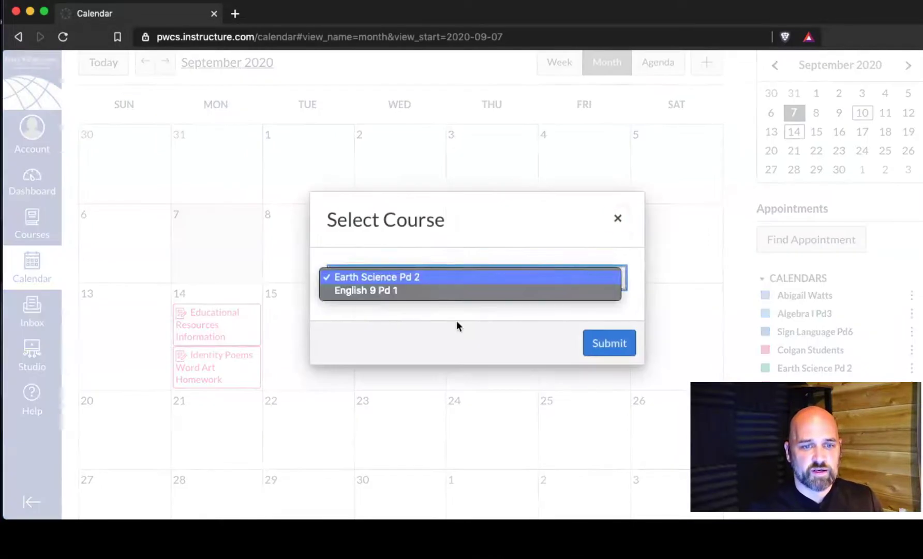
pyautogui.press('Return')
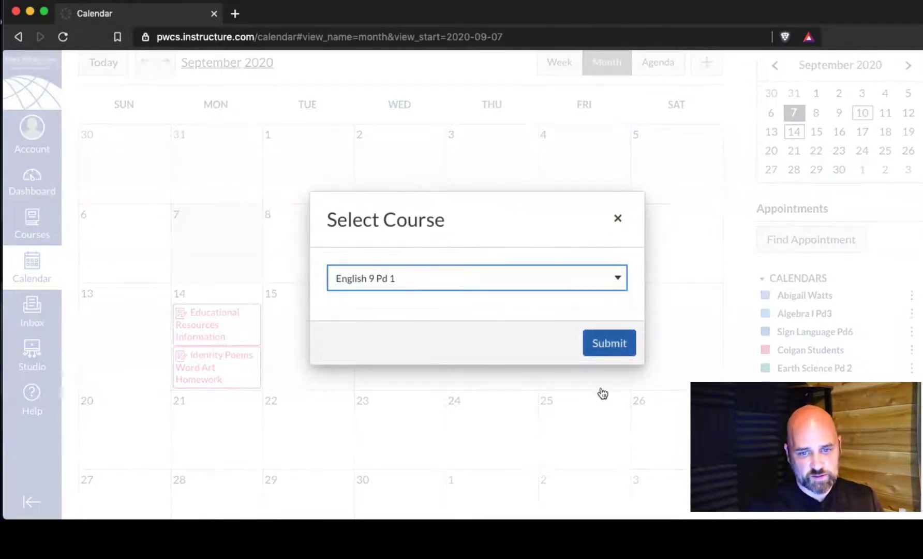
pyautogui.click(609, 342)
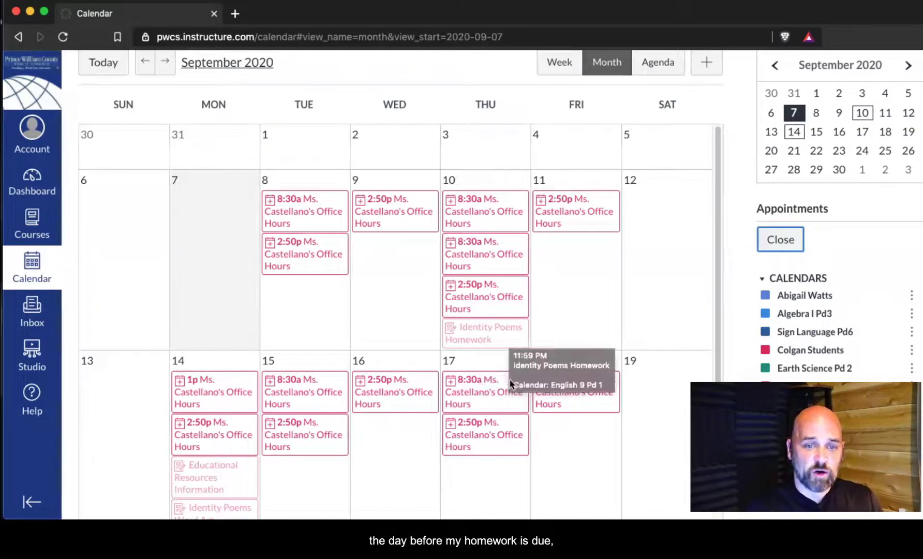
# - View the Sep 9 2:50p office-hours slot details, then return to the Dashboard
pyautogui.click(393, 227)
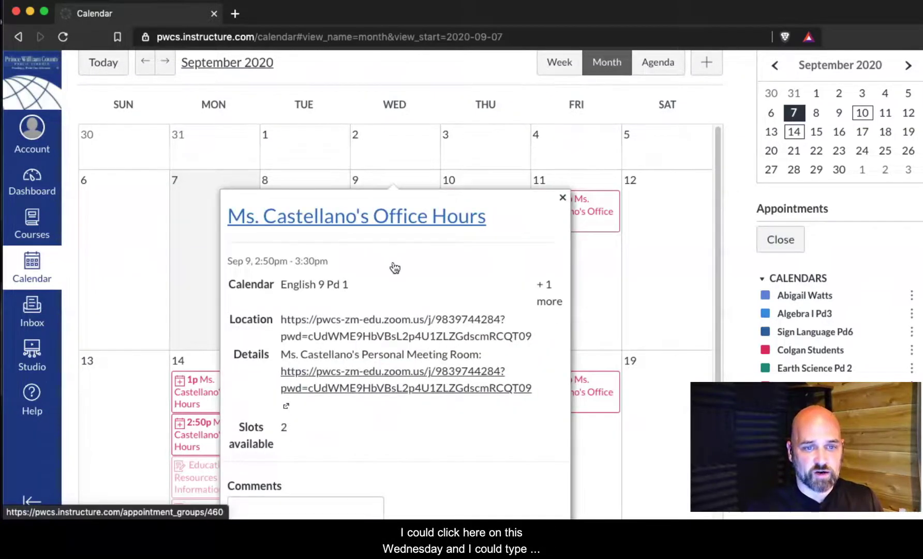
pyautogui.scroll(-2, 306, 391)
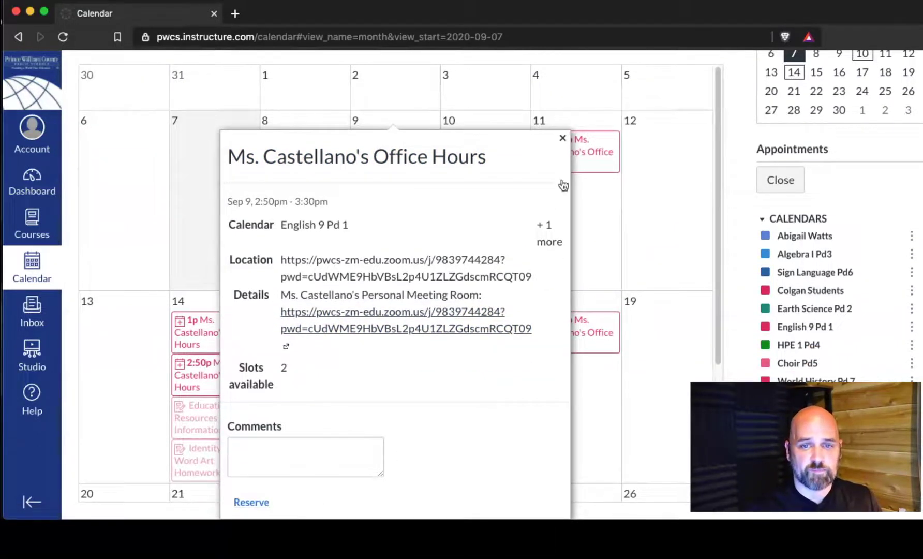
pyautogui.click(562, 138)
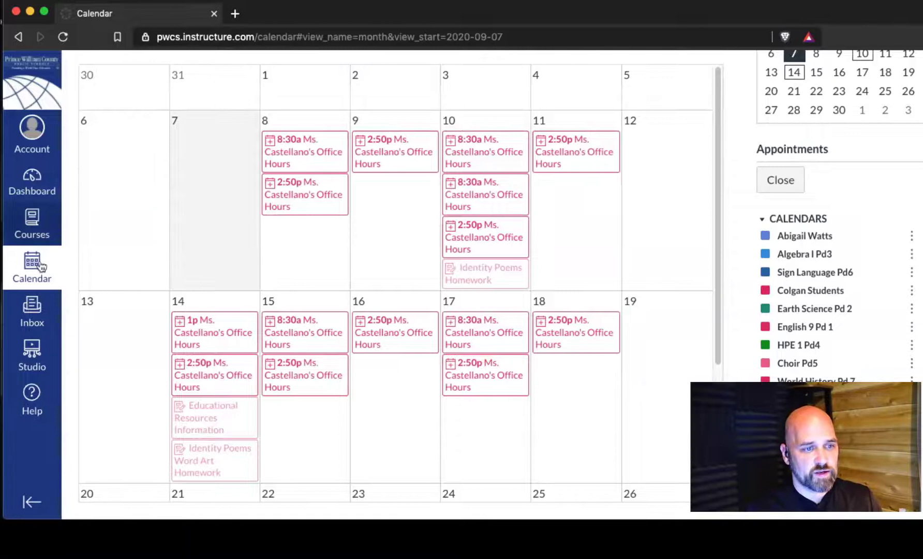
pyautogui.click(32, 181)
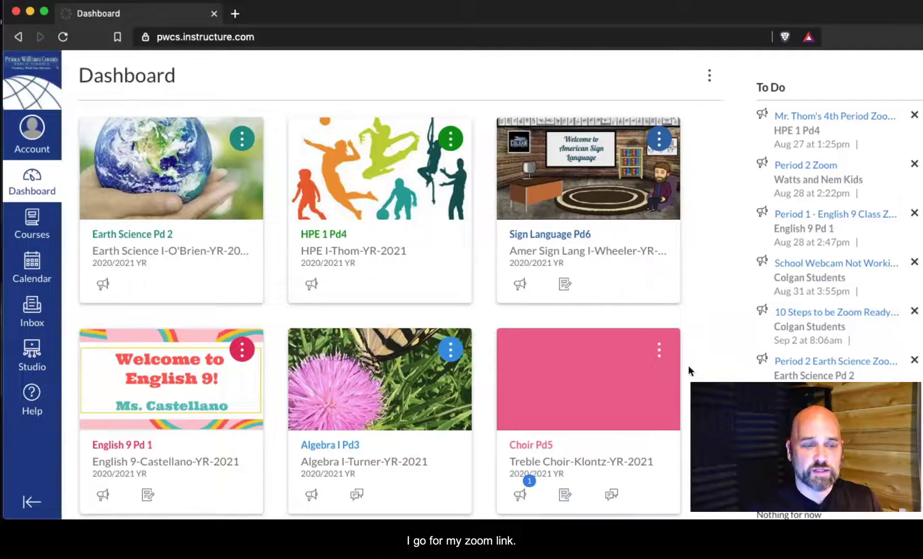
# - In Earth Science Pd 2, read the Zoom Link announcement, then open Learning Modules
pyautogui.click(125, 290)
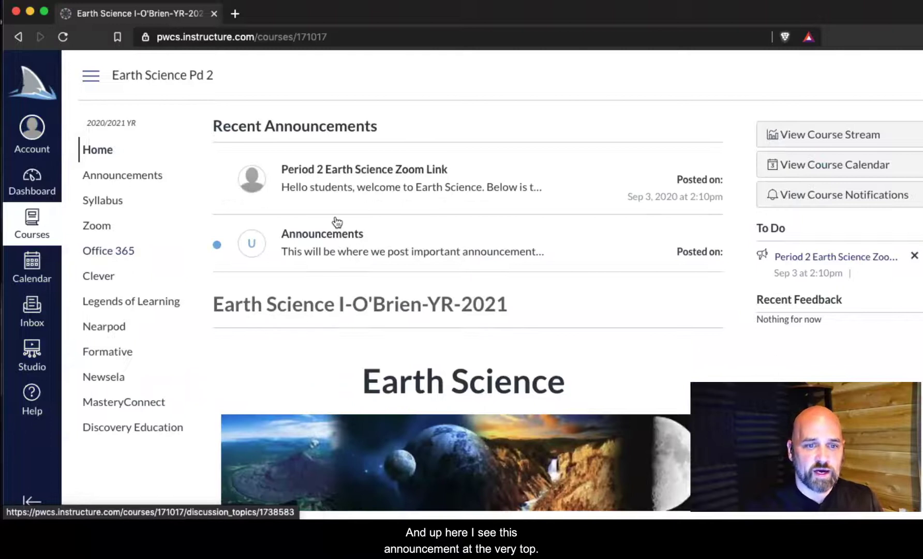
pyautogui.click(339, 223)
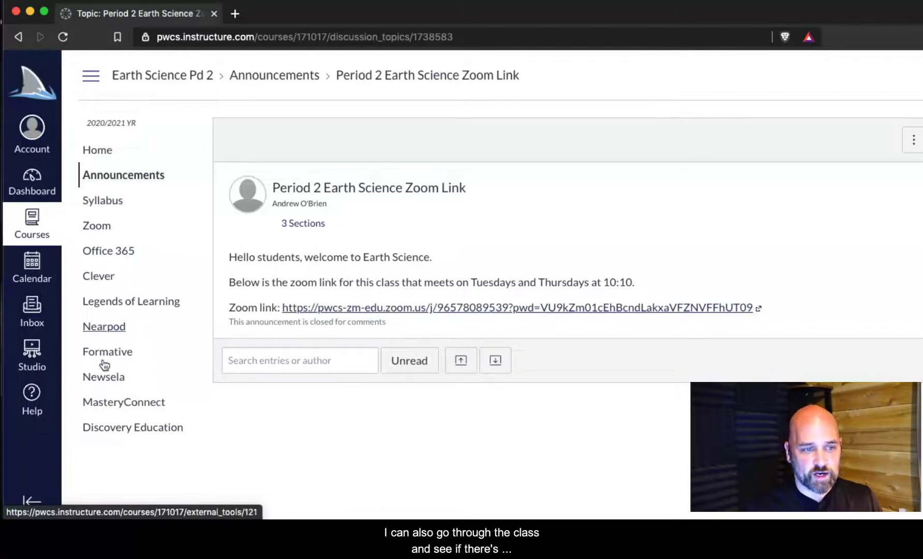
pyautogui.click(98, 150)
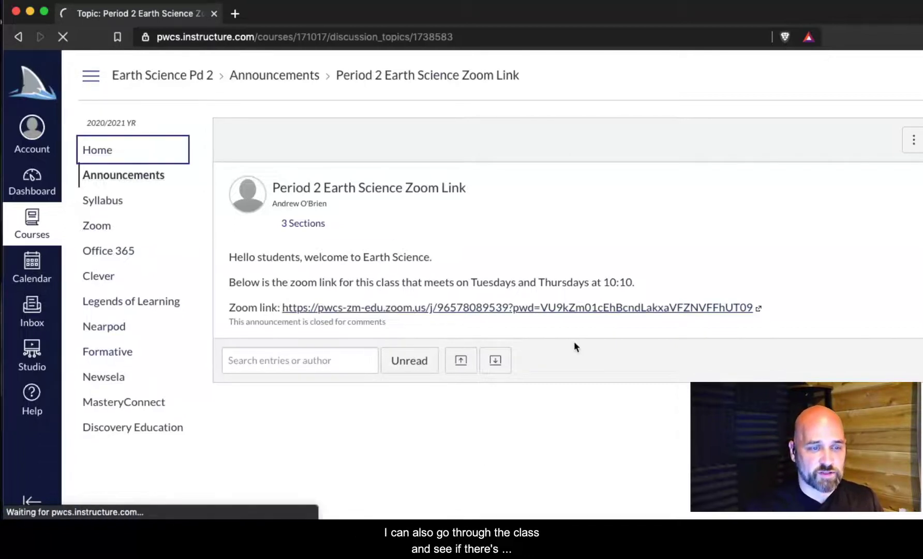
pyautogui.scroll(-3, 615, 421)
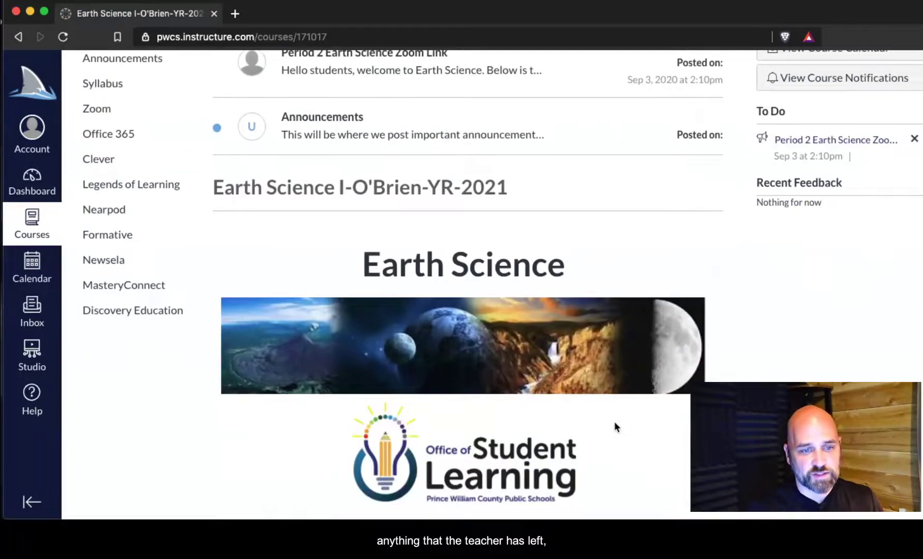
pyautogui.scroll(-10, 614, 421)
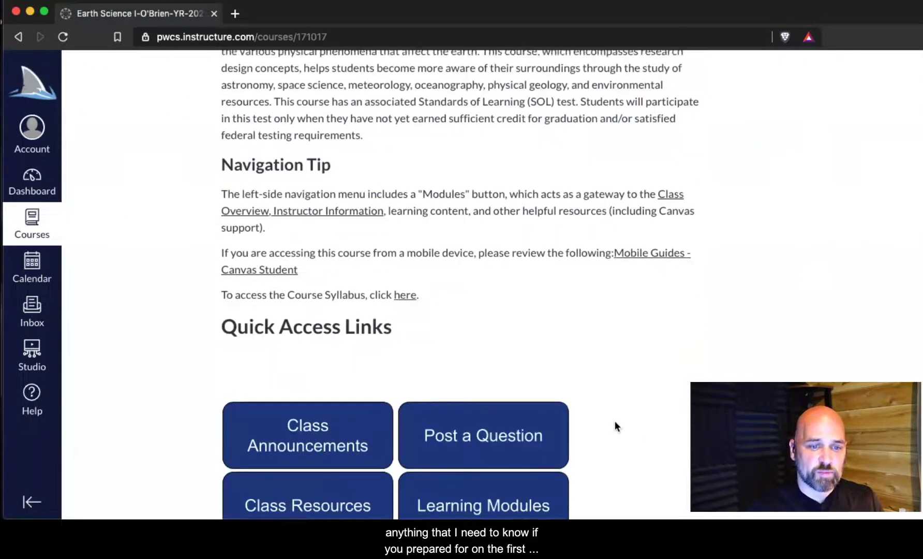
pyautogui.click(533, 488)
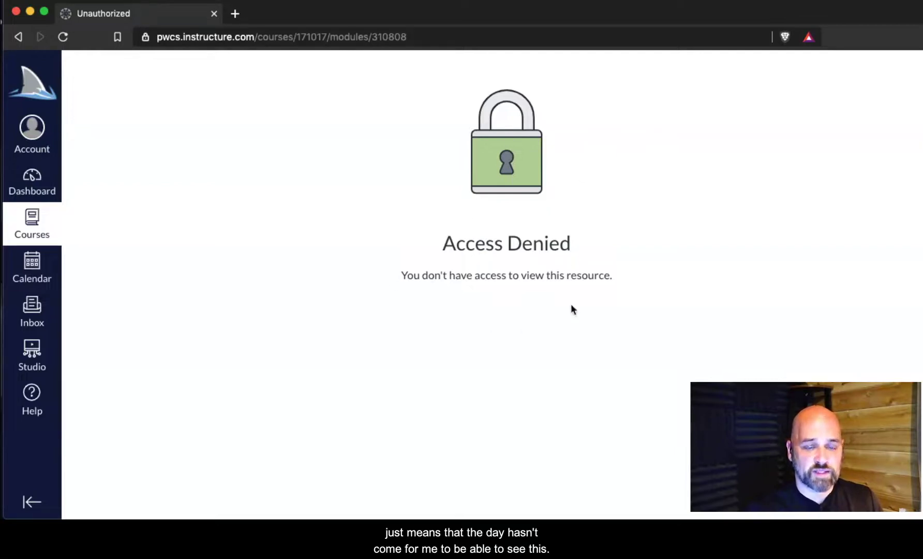
# - Return from the Earth Science course to the Dashboard via the left navigation bar
pyautogui.click(32, 182)
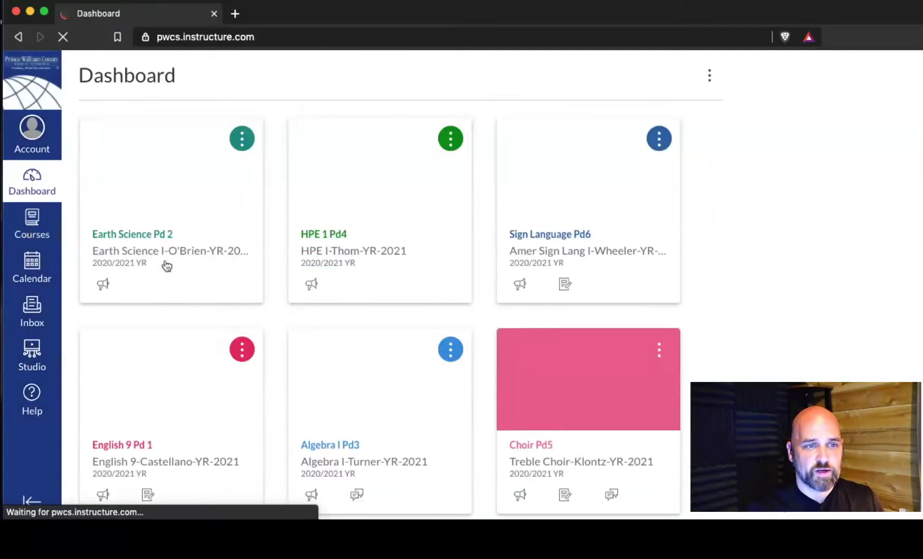